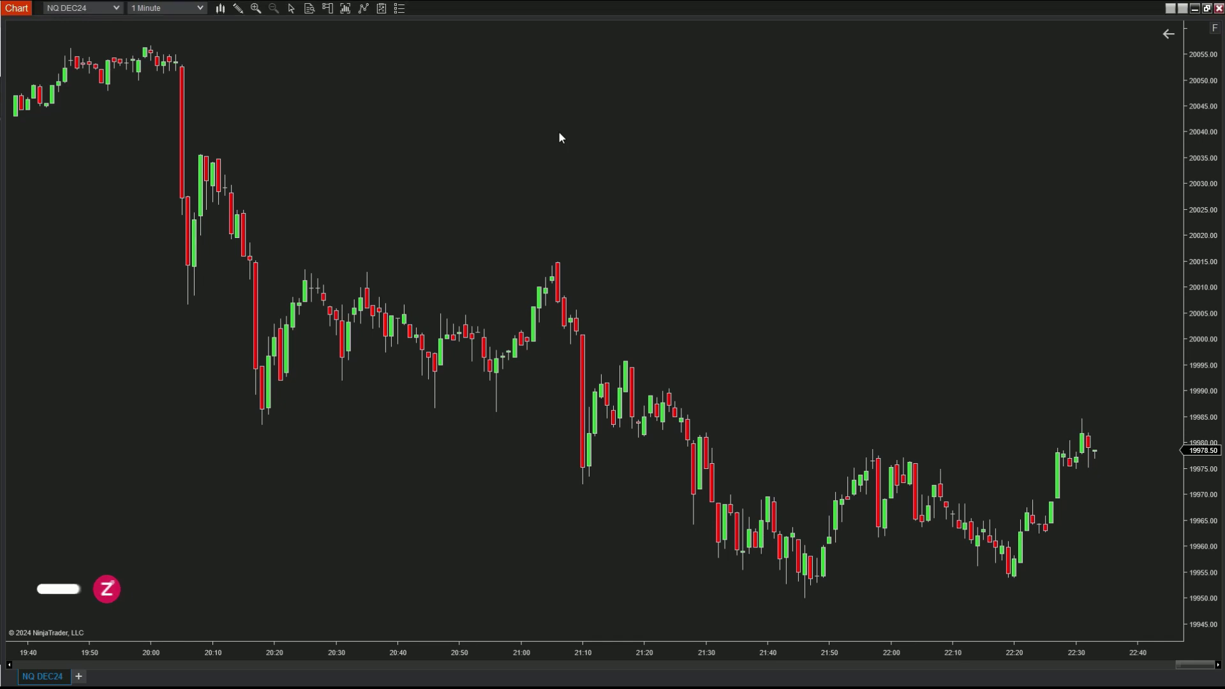
Add the ninZaImbalanceProfileLidar indicator to the NQ DEC24 chart with its logo and instruction disabled.
right_click(558, 132)
click(599, 204)
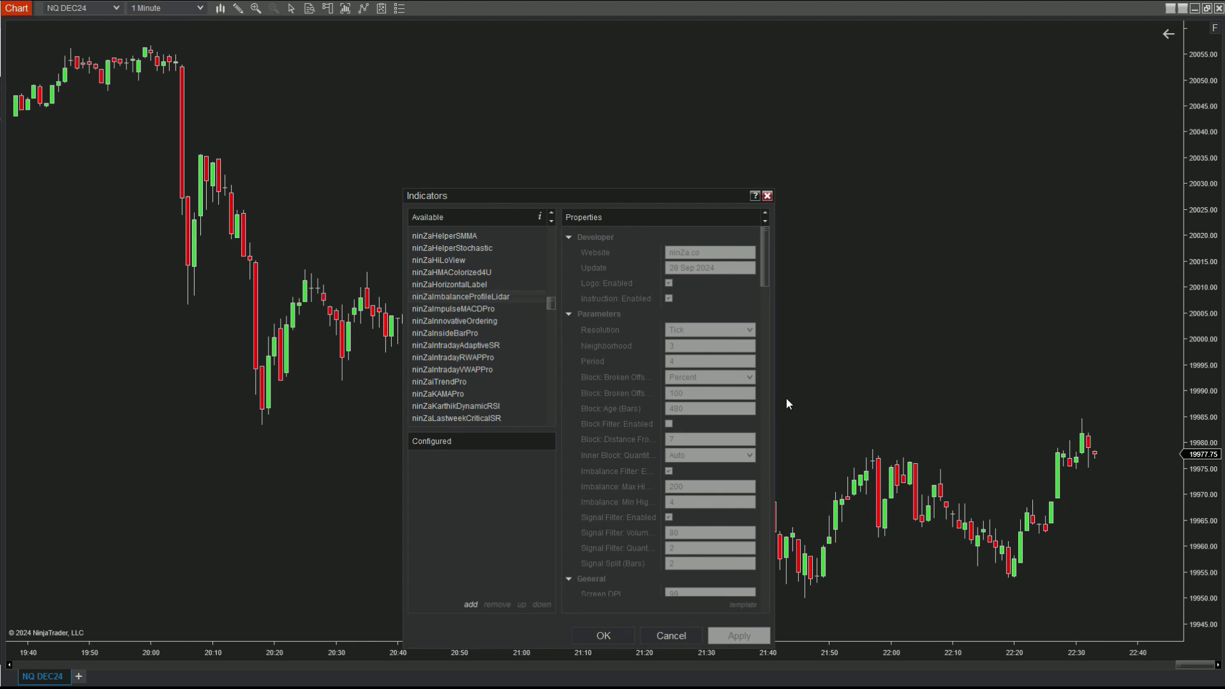
click(668, 298)
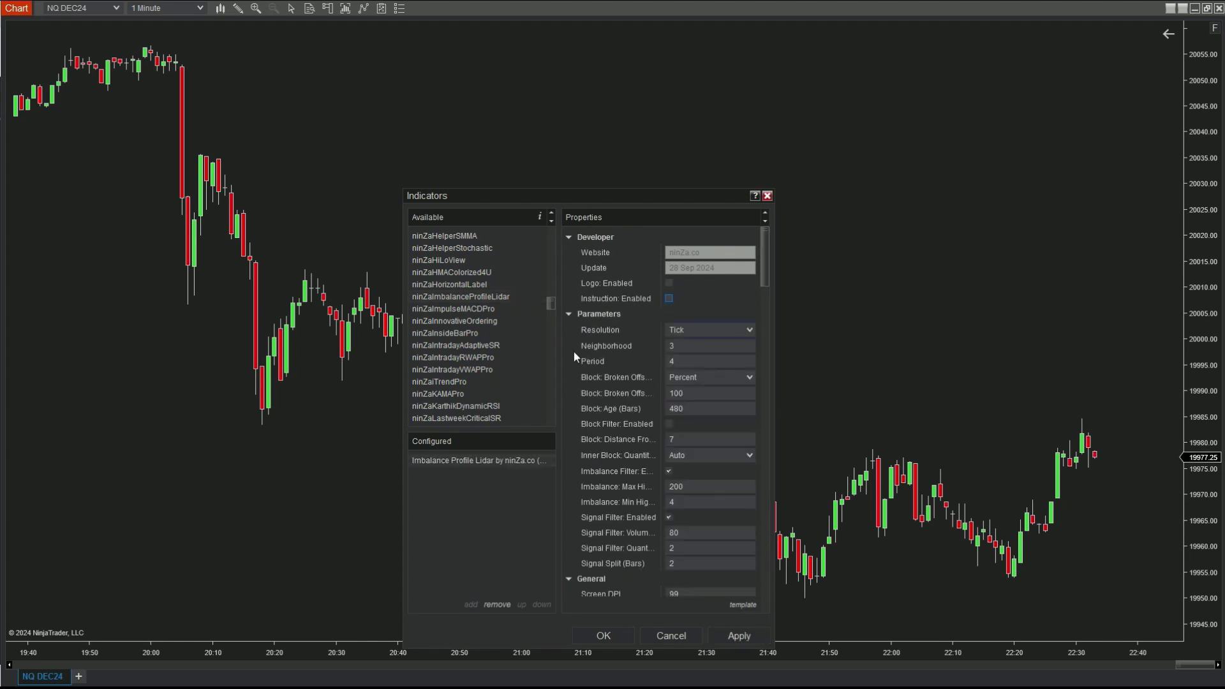
drag(558, 355, 324, 354)
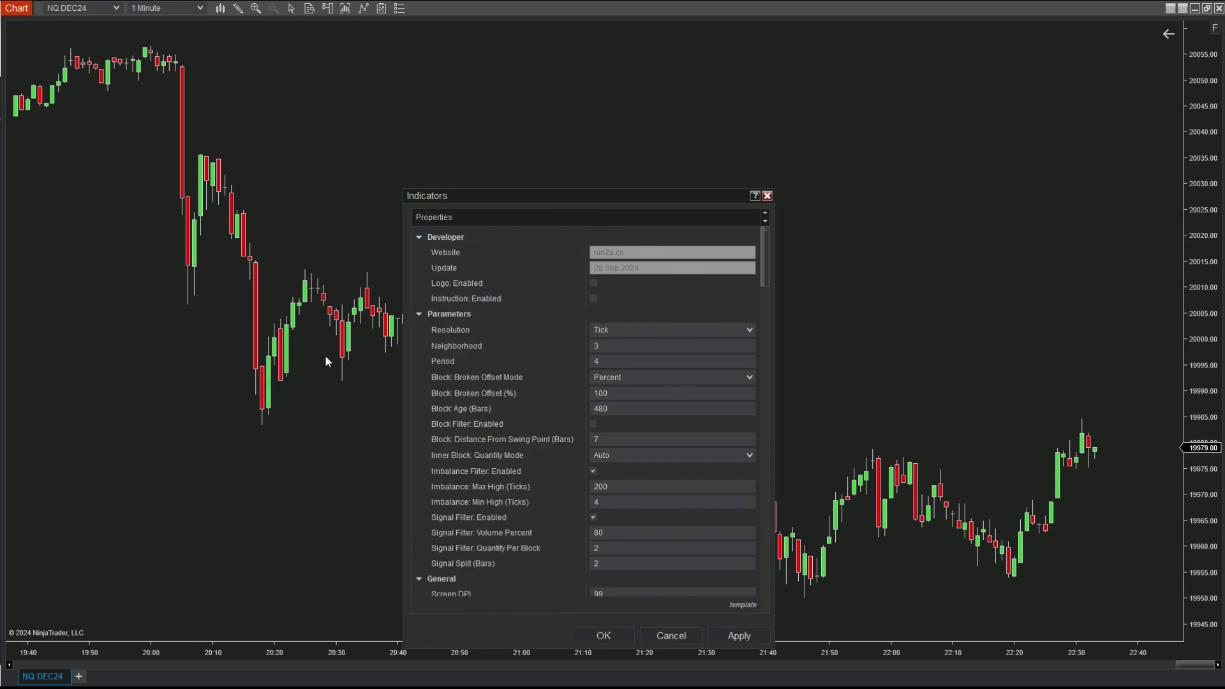
drag(630, 201, 620, 110)
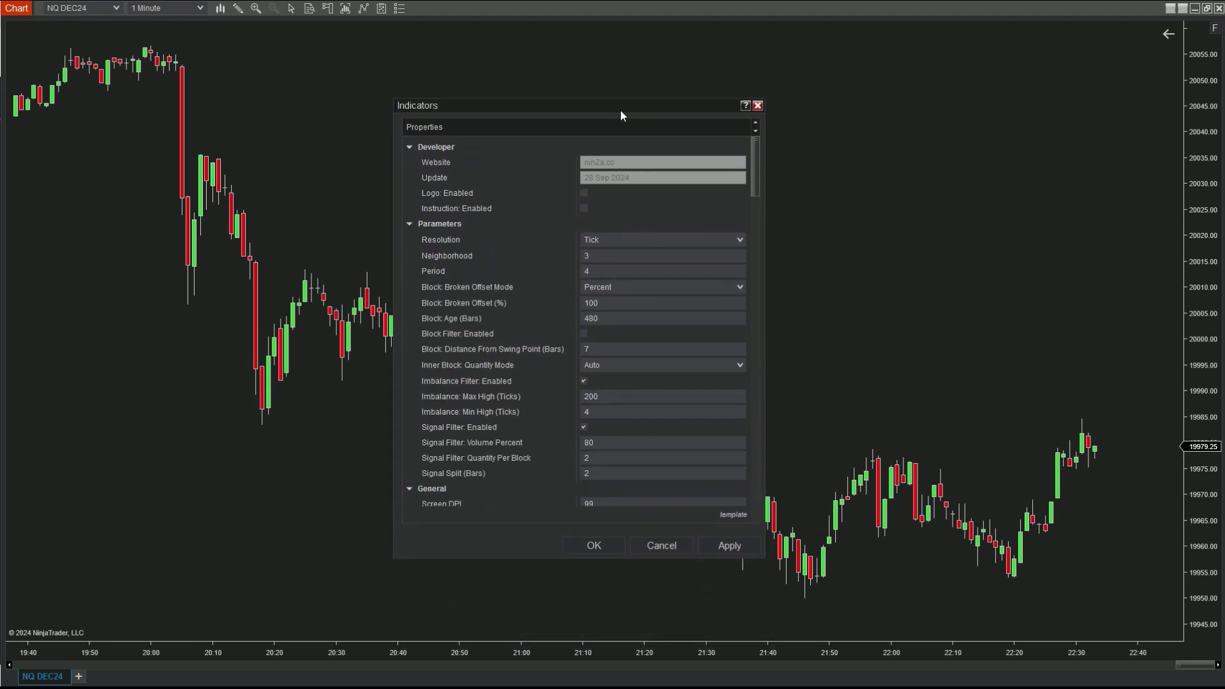
drag(753, 152, 756, 163)
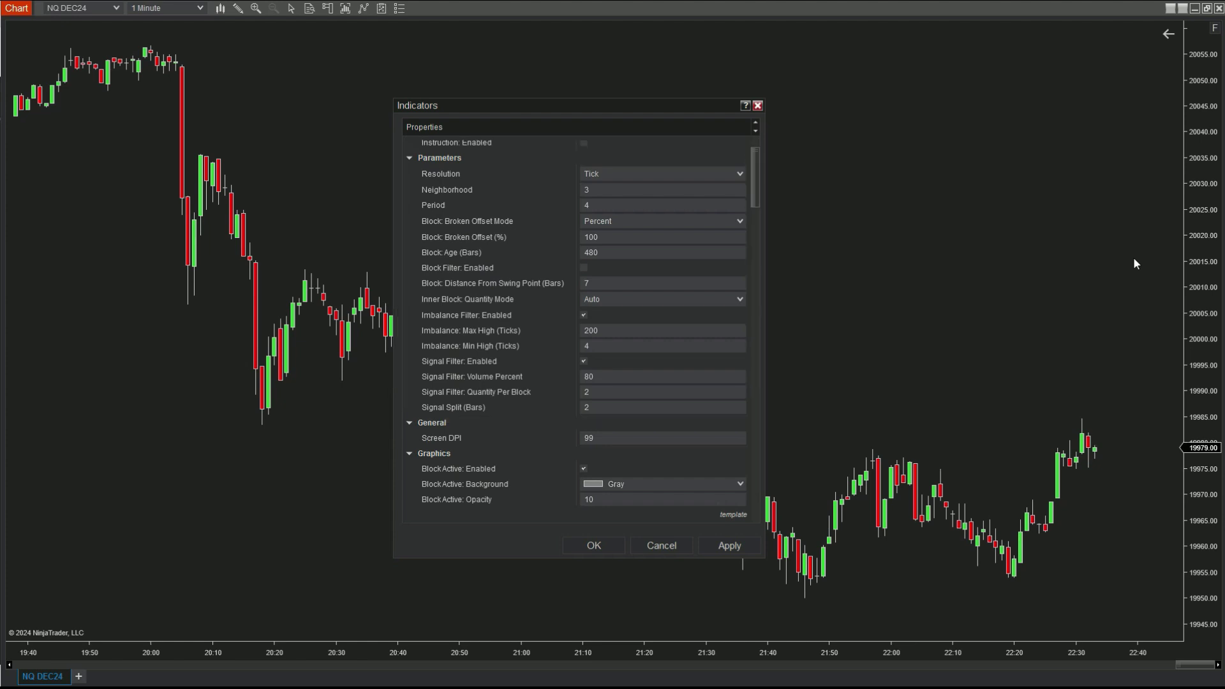
click(593, 547)
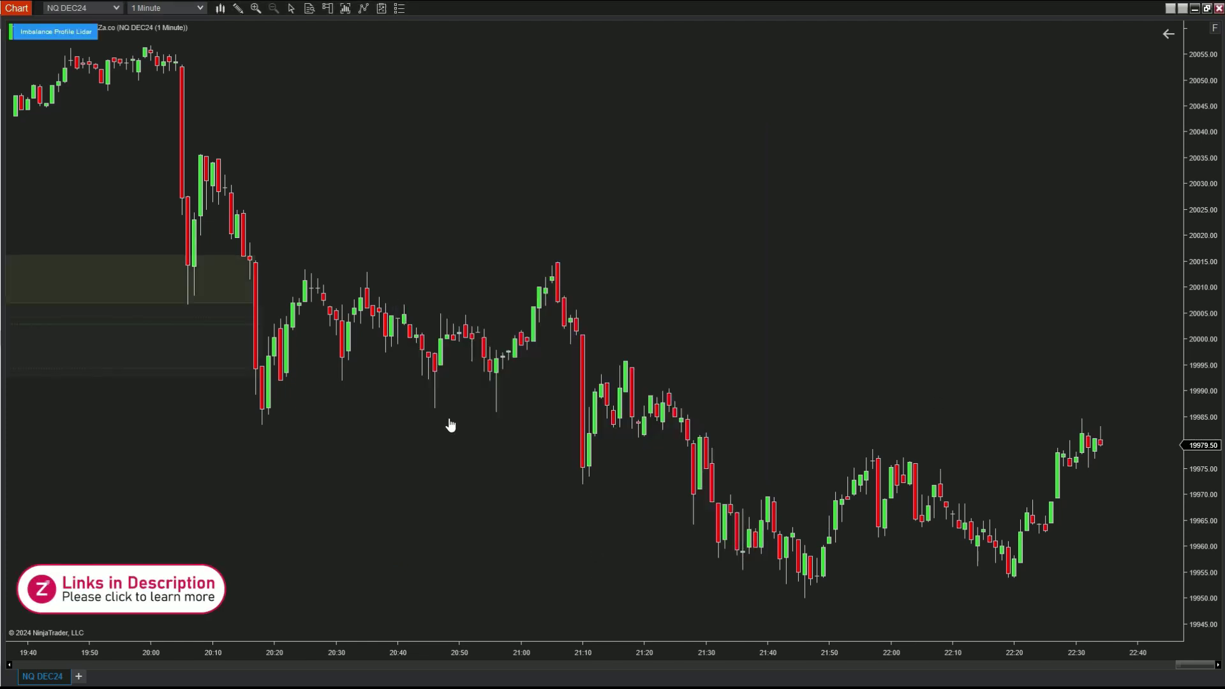
Compress the chart's time and price scales around the earlier IPL signals and move the Imbalance Profile Lidar toggle button clear of the indicator label.
scroll(458, 599, up, 3)
drag(472, 651, 646, 588)
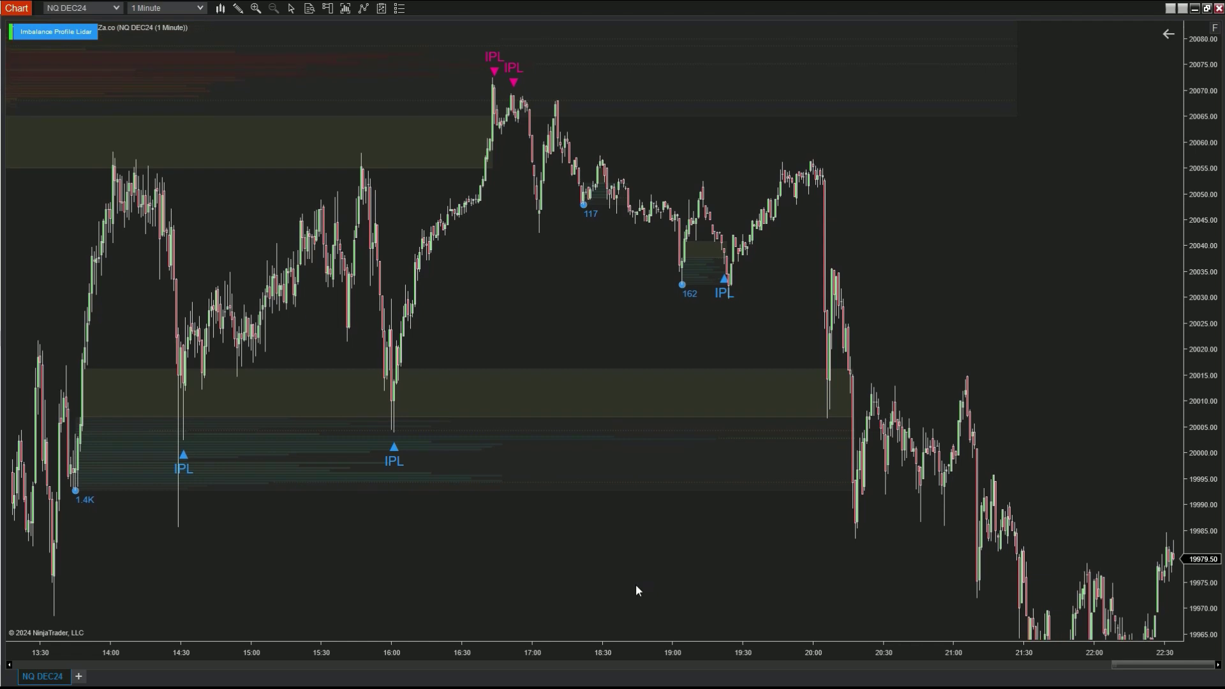
scroll(634, 585, up, 5)
scroll(614, 575, up, 3)
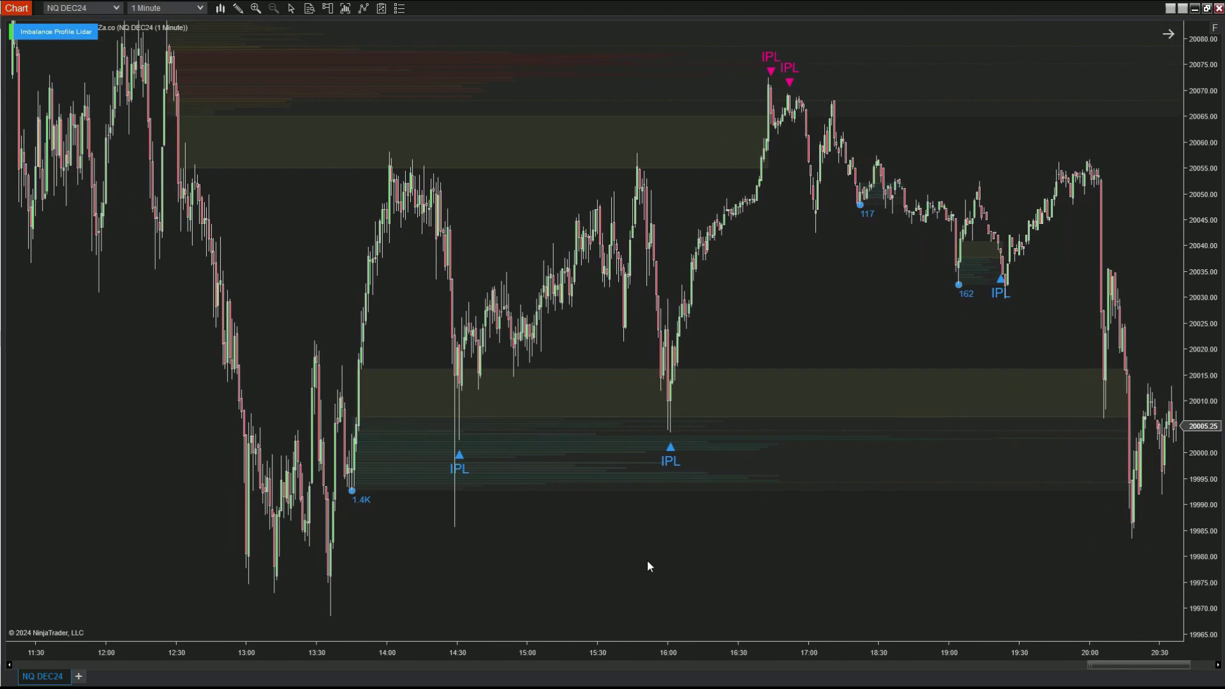
drag(10, 26, 197, 30)
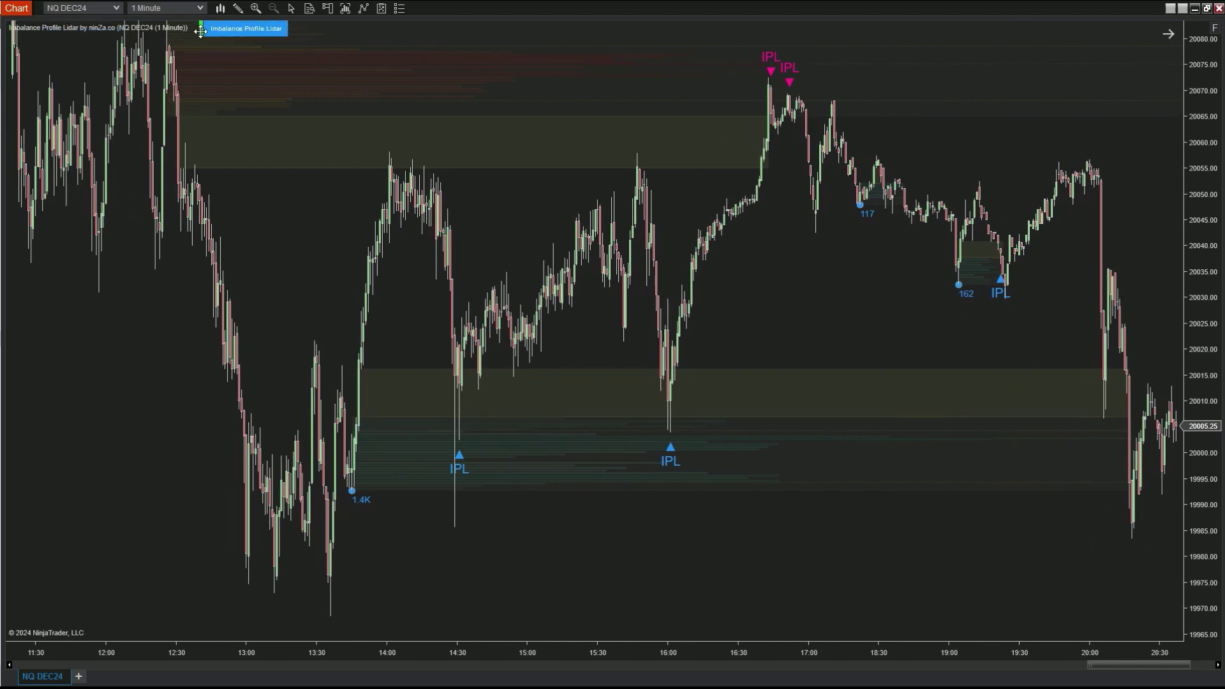
drag(1206, 99, 1206, 160)
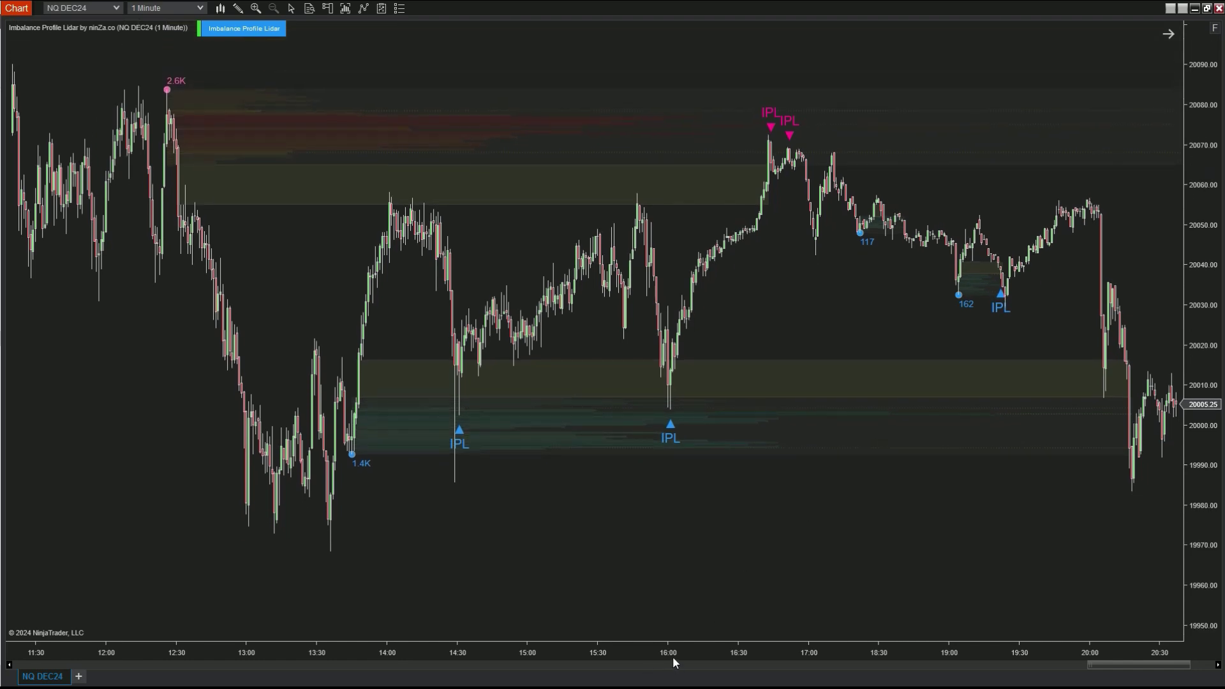
scroll(633, 645, down, 2)
scroll(624, 580, down, 4)
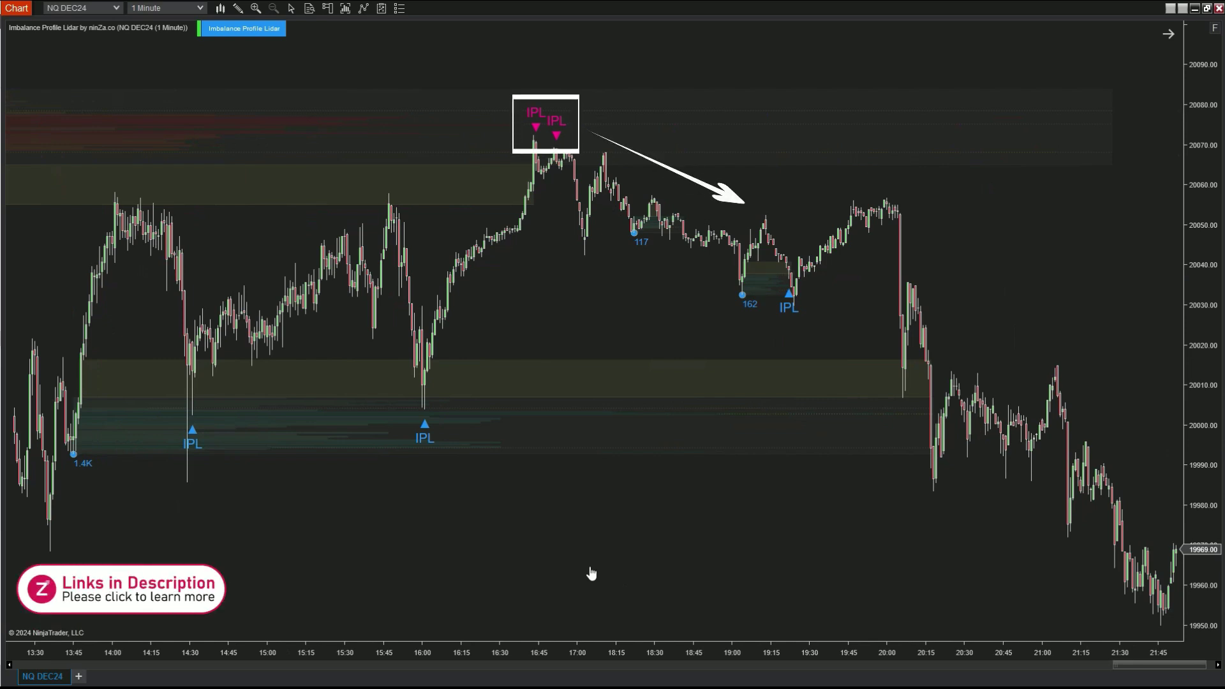
drag(592, 573, 714, 578)
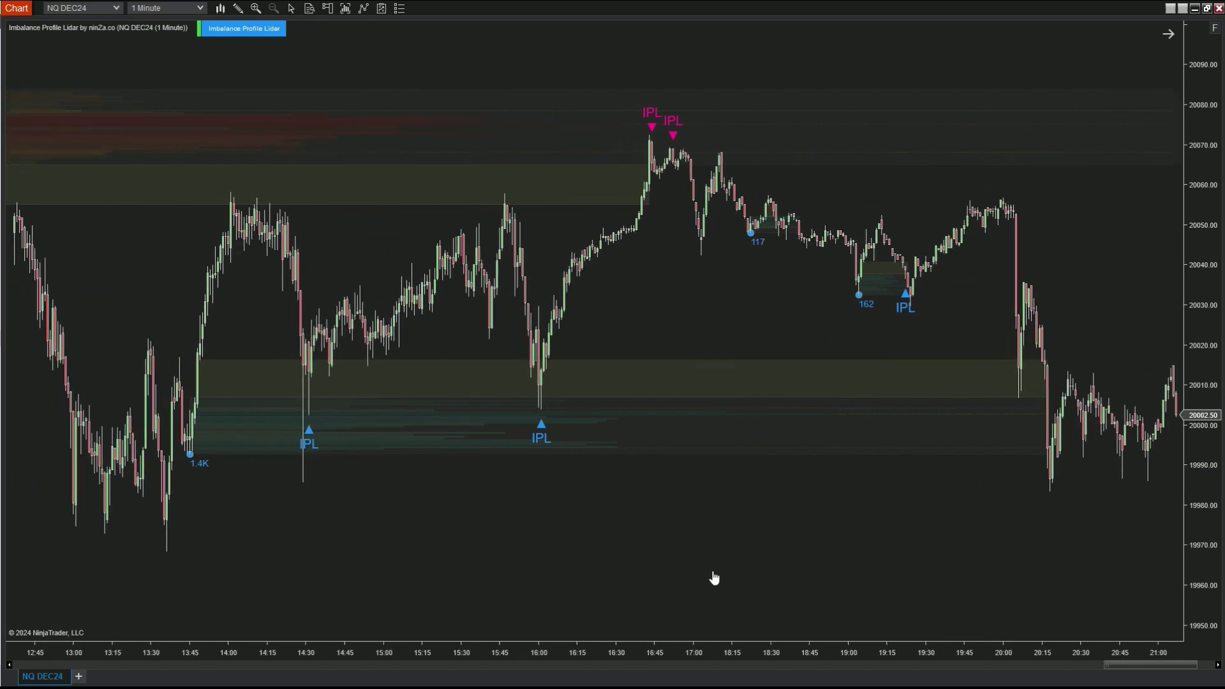
Open the Imbalance Profile Lidar settings with full parameter names shown and select the Inner Block Inactive: Opacity value for editing.
right_click(788, 301)
click(838, 369)
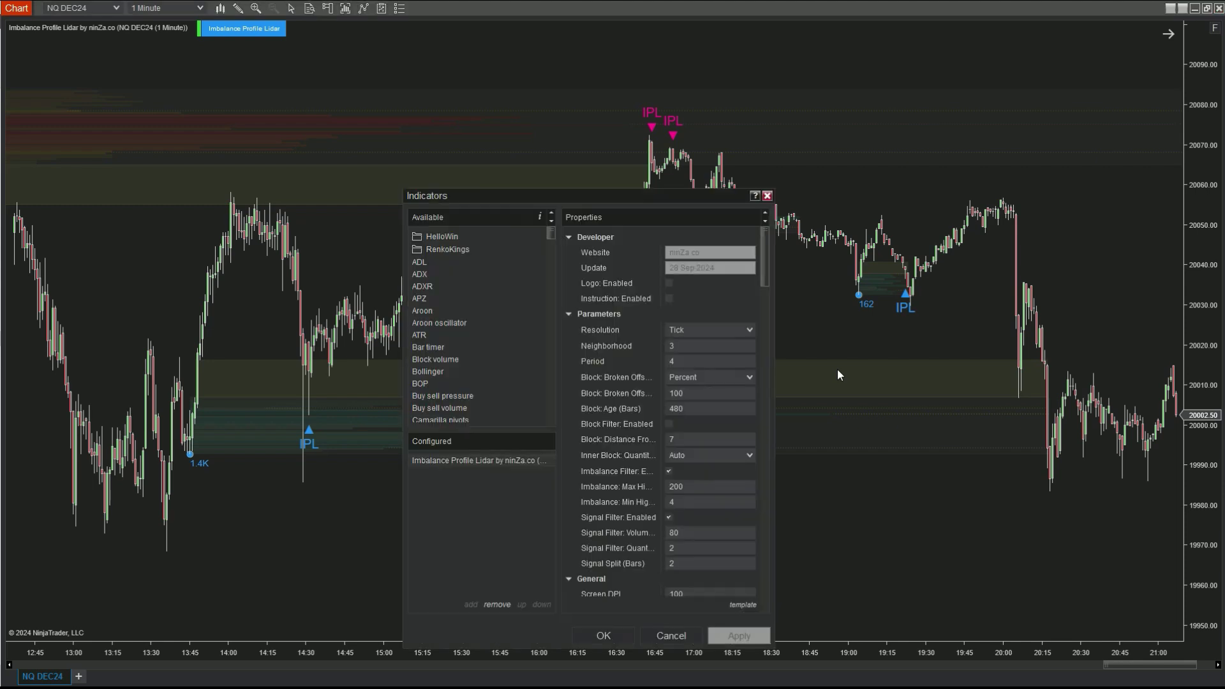
scroll(749, 388, down, 15)
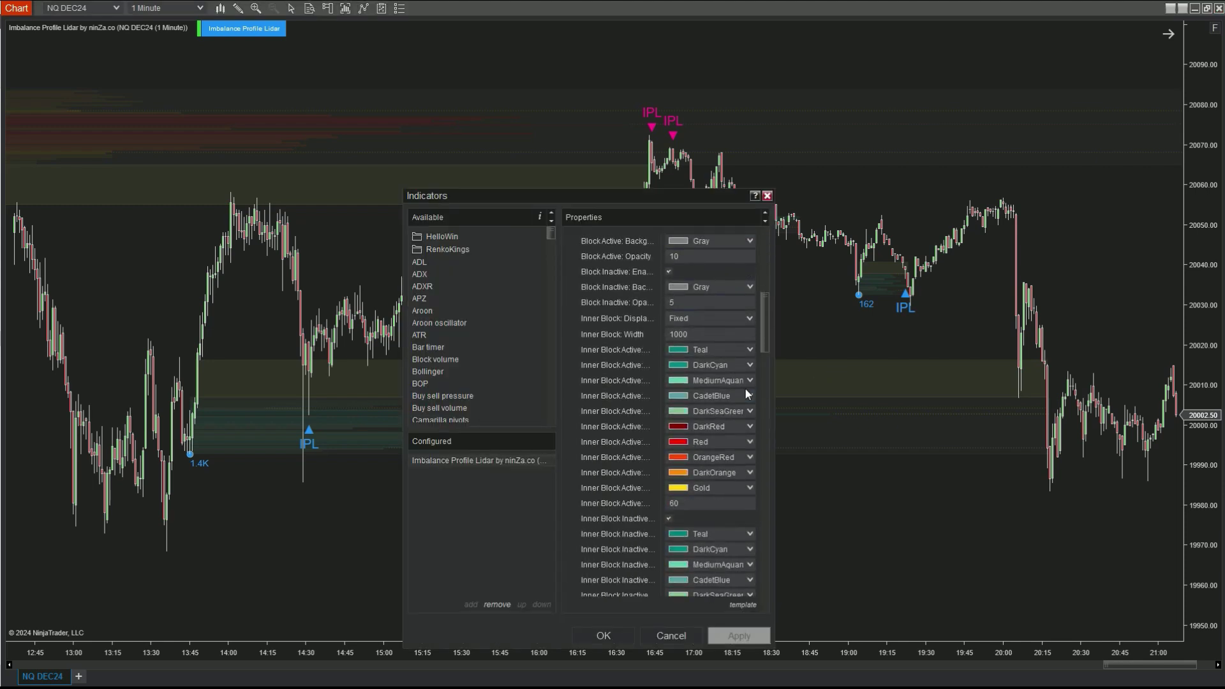
scroll(742, 388, down, 4)
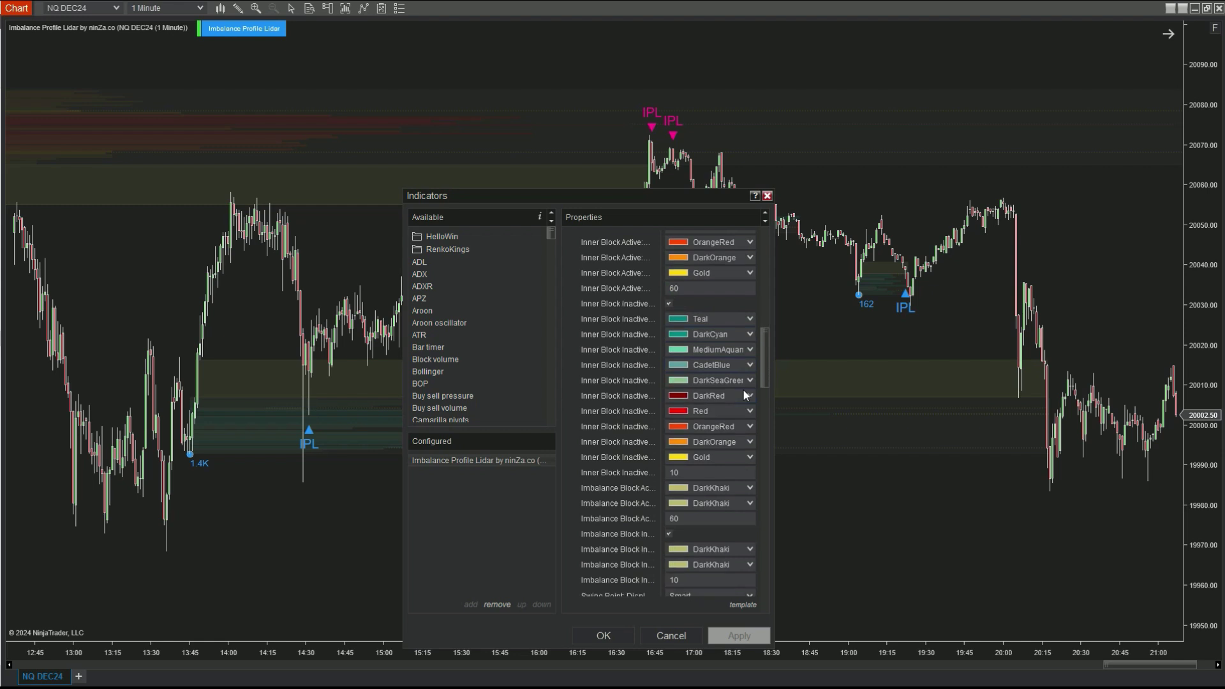
drag(555, 410, 346, 407)
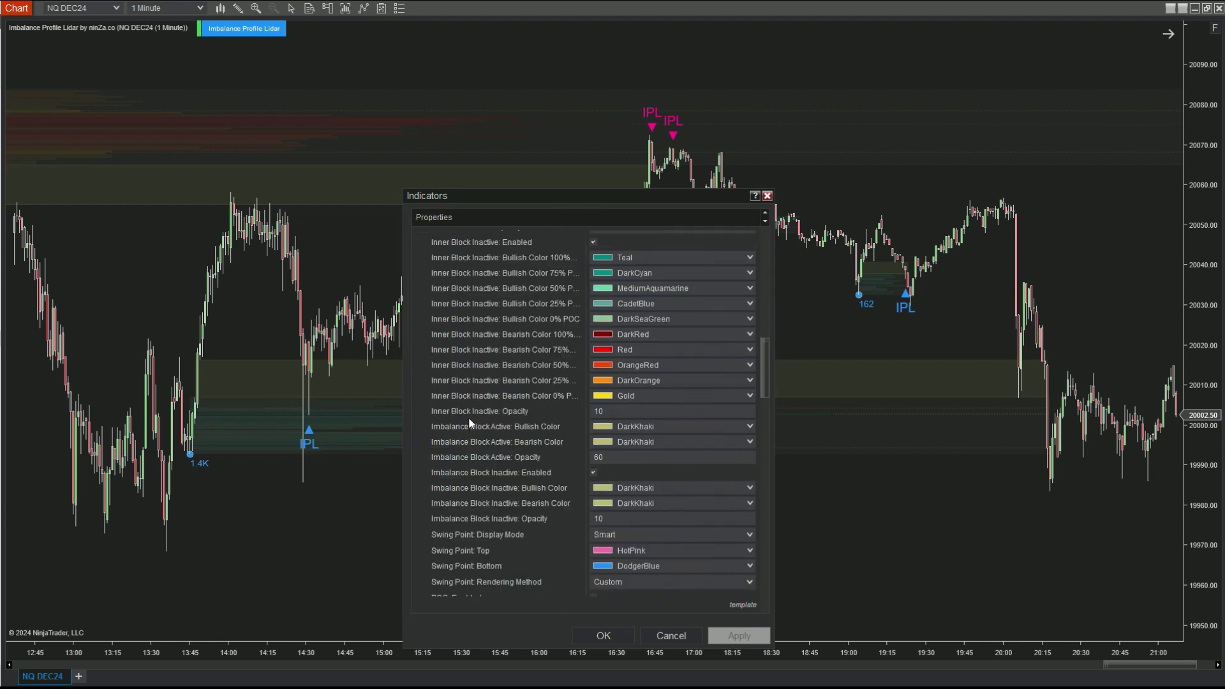
click(637, 410)
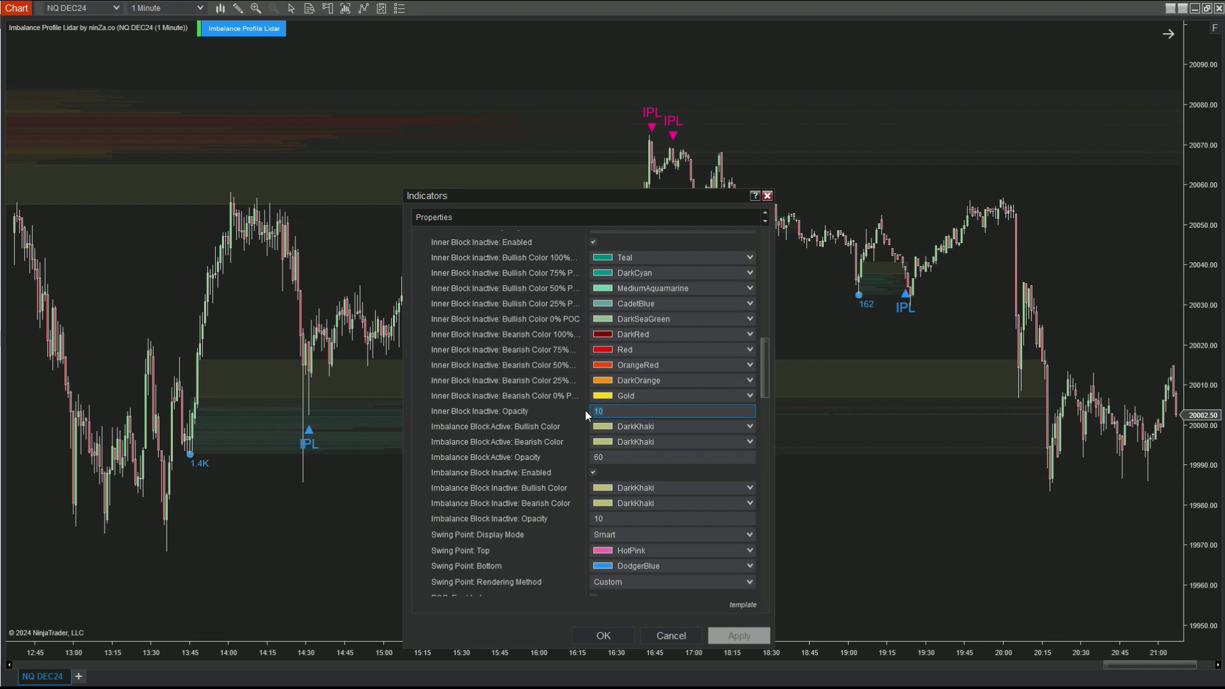
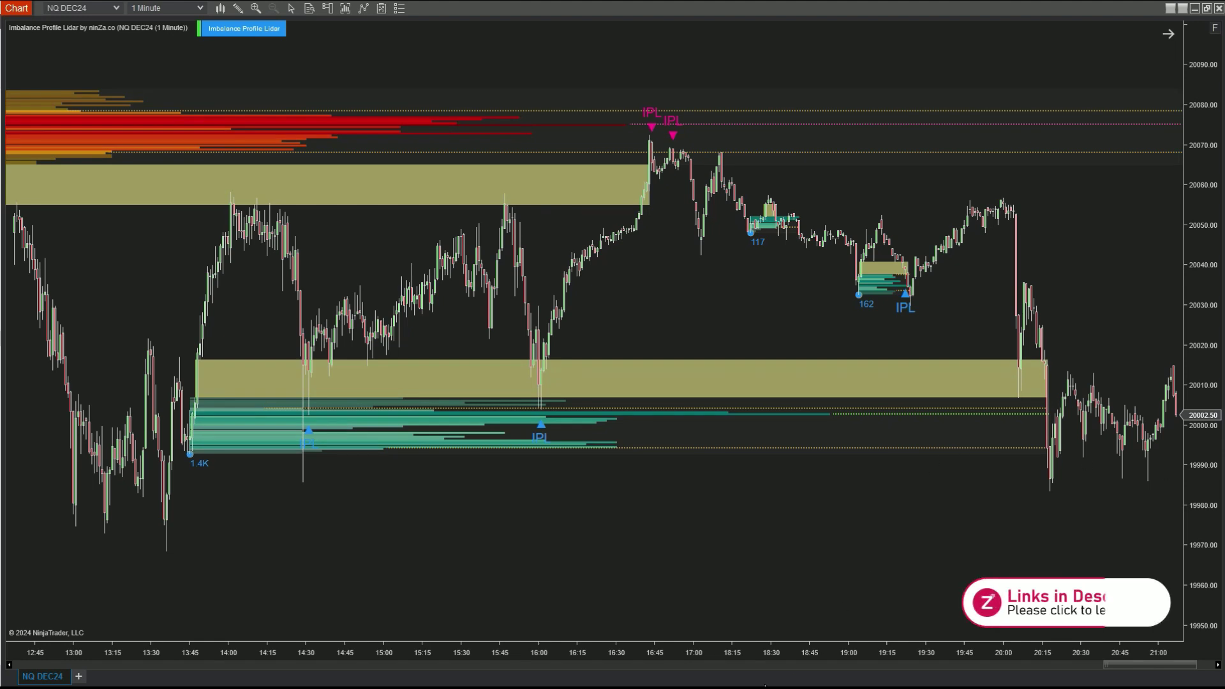
Set the Imbalance Profile Lidar's Resolution to Minute.
drag(721, 649, 752, 653)
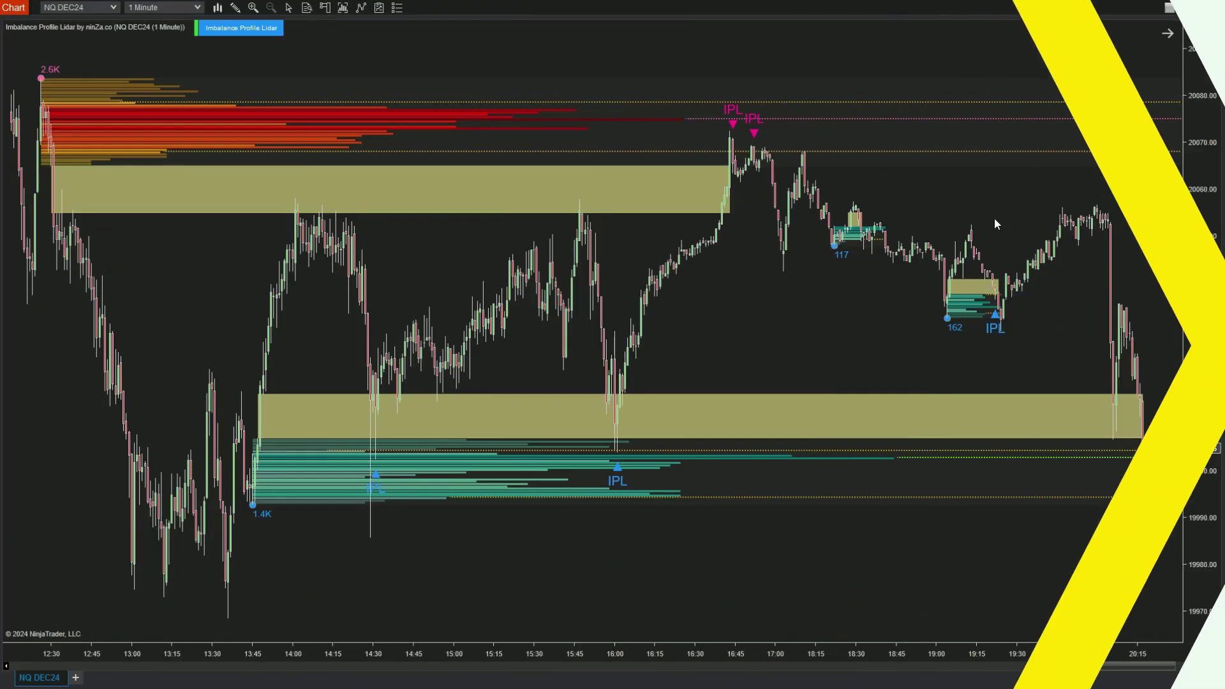
right_click(985, 218)
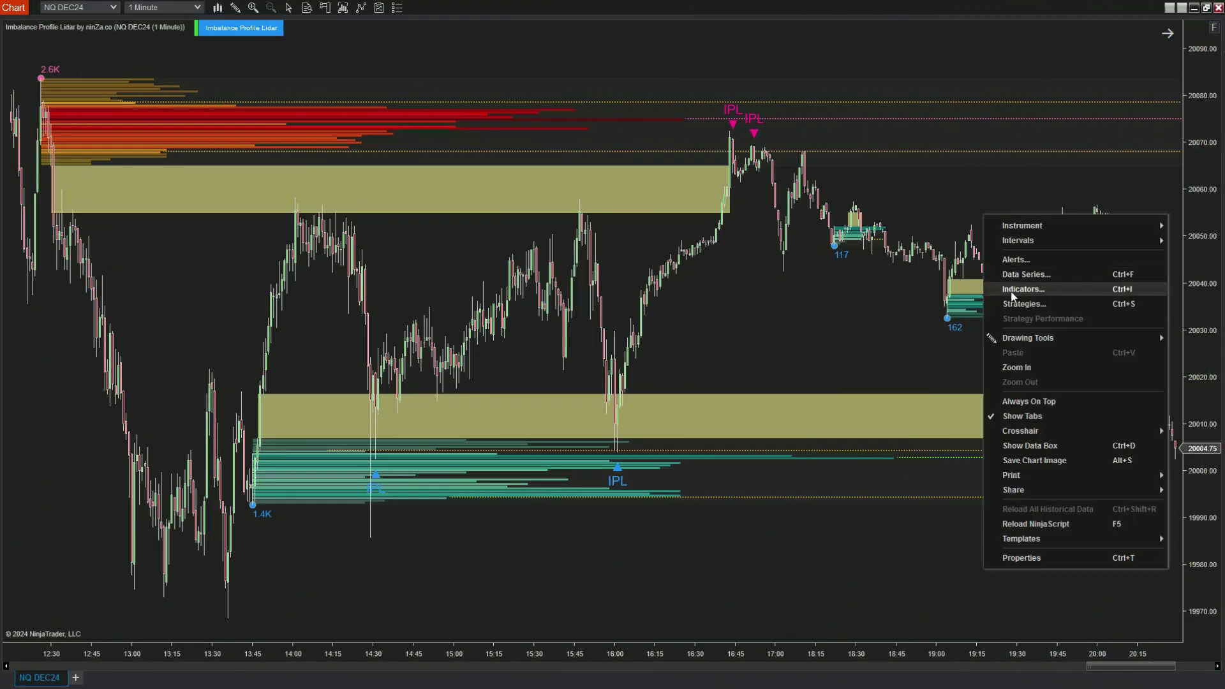
click(1009, 285)
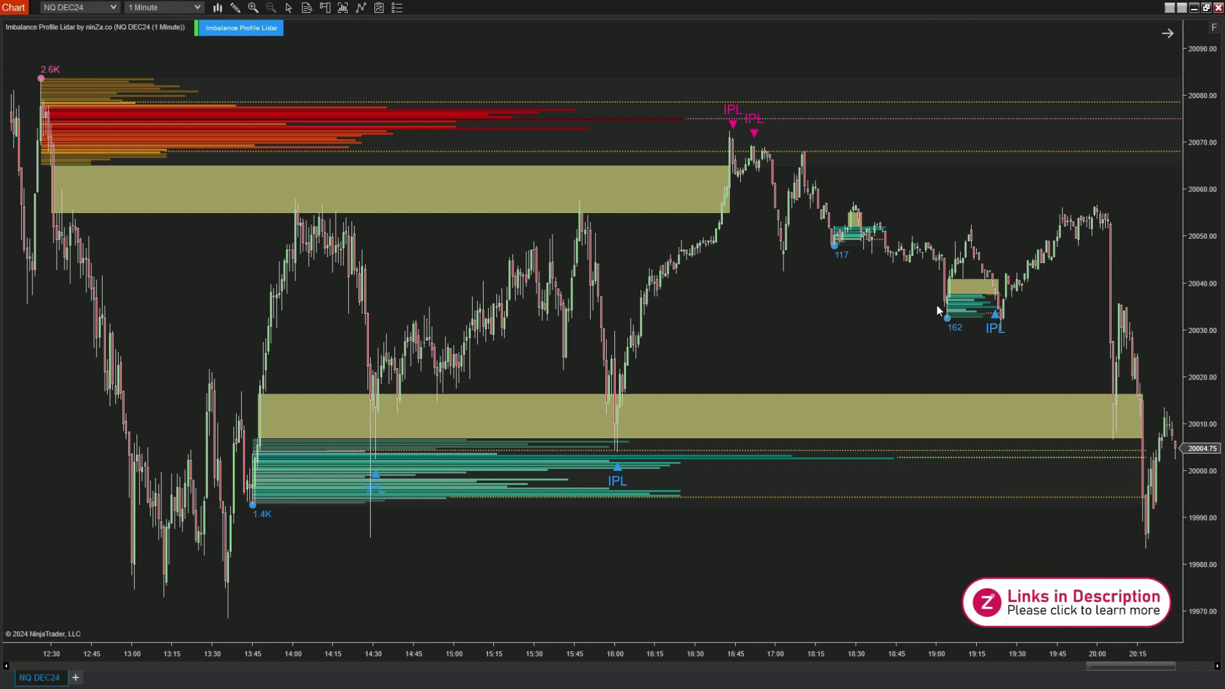
drag(539, 329, 255, 331)
drag(511, 192, 178, 90)
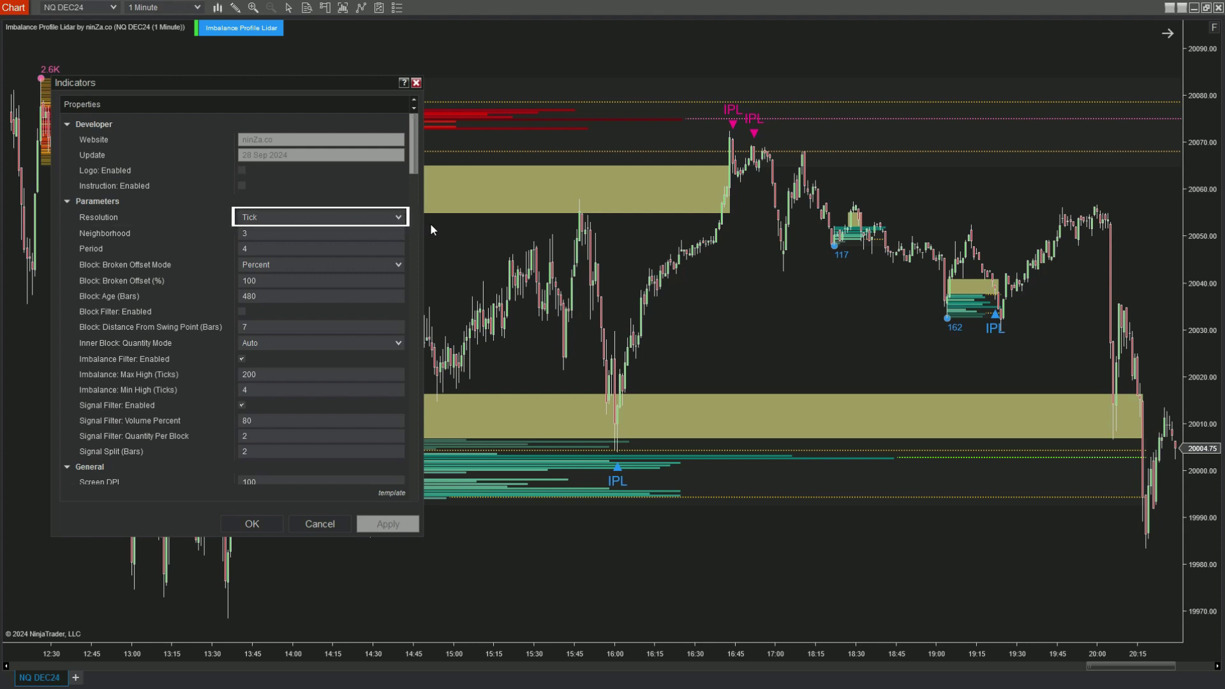
click(398, 217)
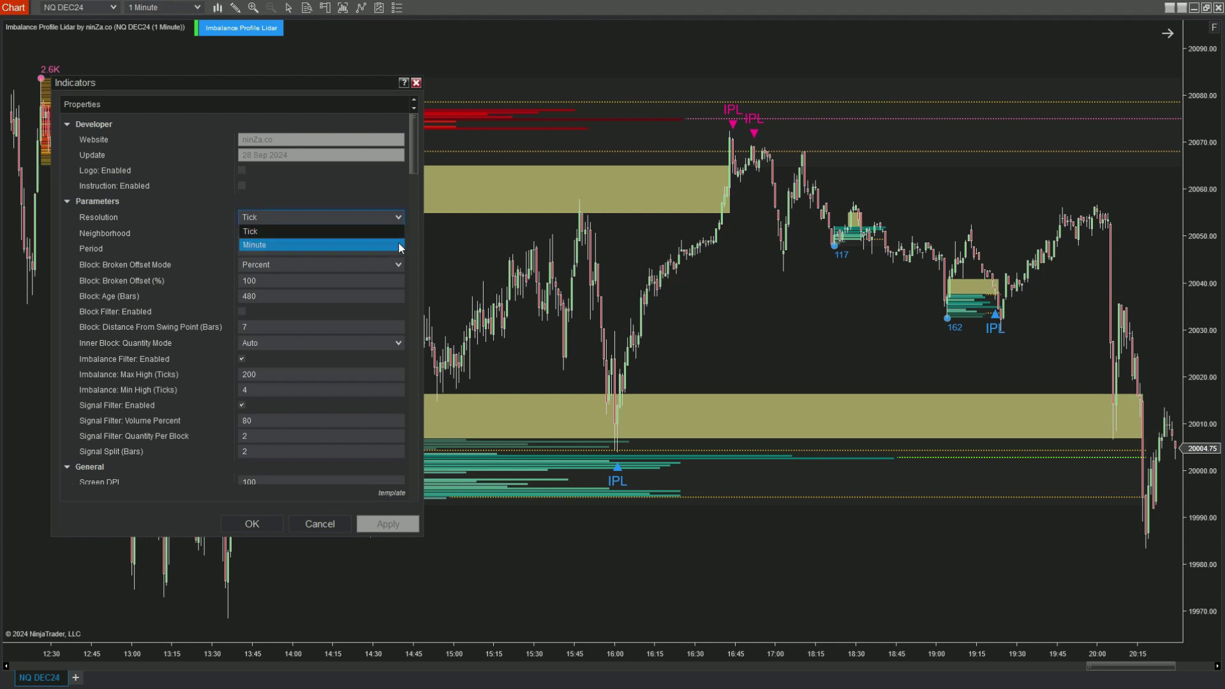
click(392, 244)
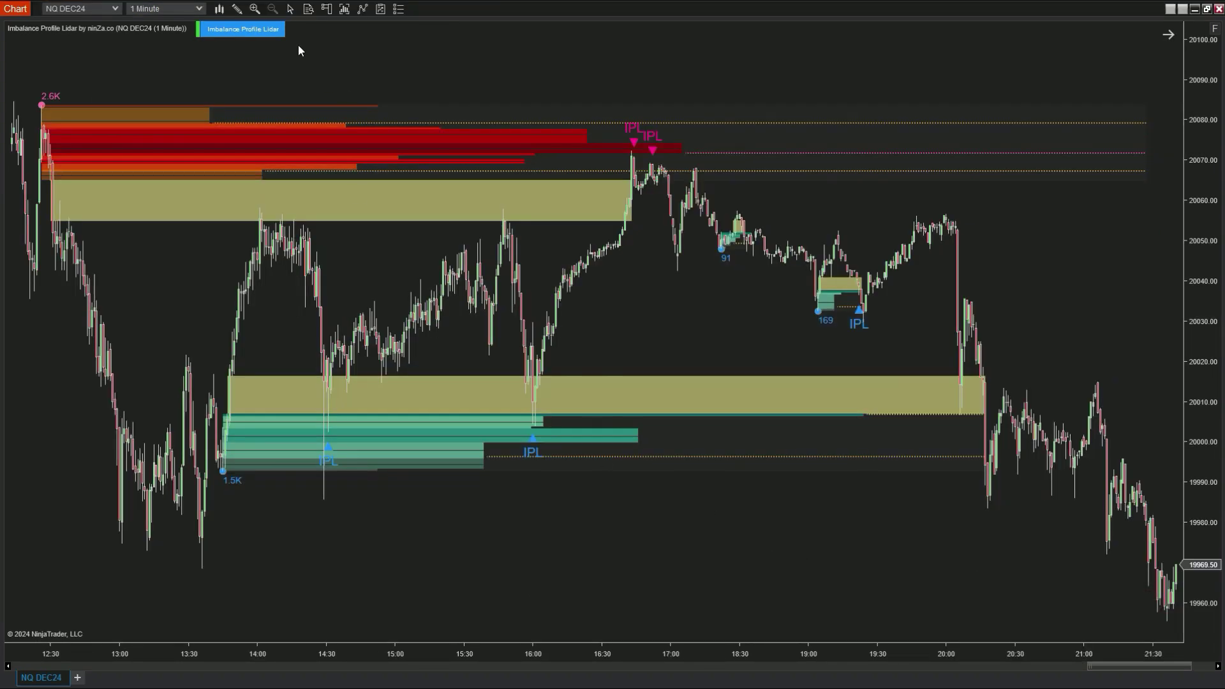
Measure the upper bearish block with the Ruler from its 2.6K swing point to the end of the block.
click(237, 8)
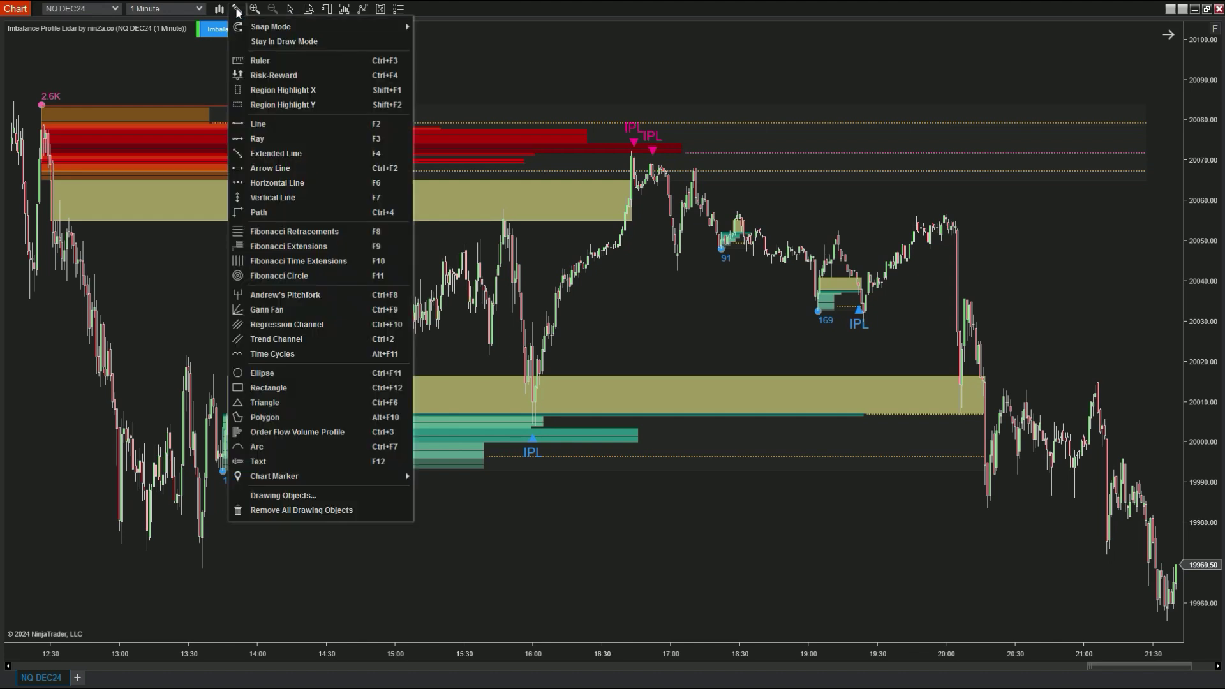
click(285, 66)
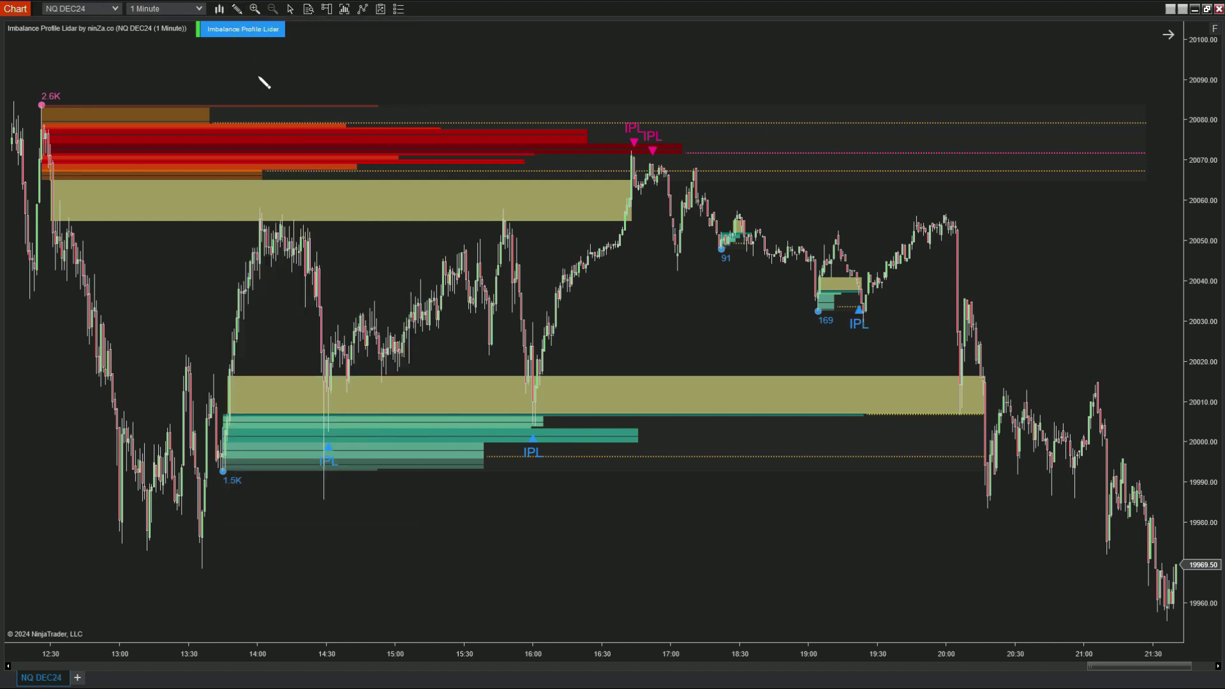
click(42, 105)
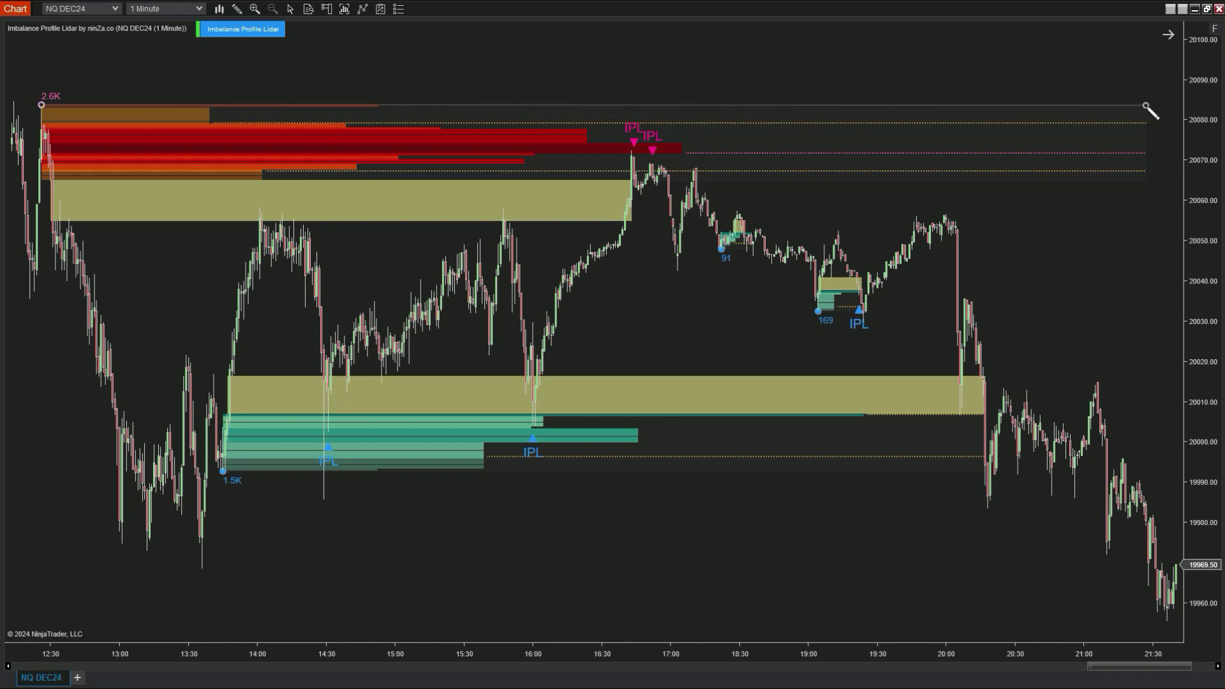
click(1146, 106)
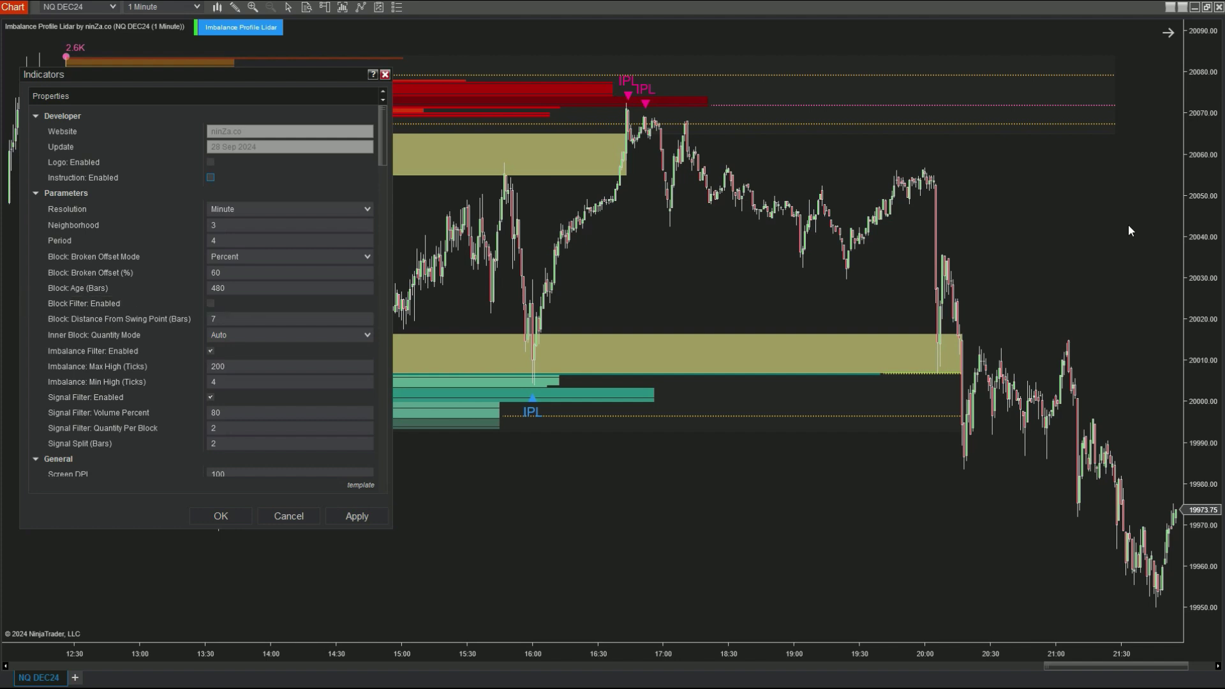
Enable the indicator's Block Filter with a minimum volume of 200 and apply the settings to the chart.
drag(275, 74, 966, 108)
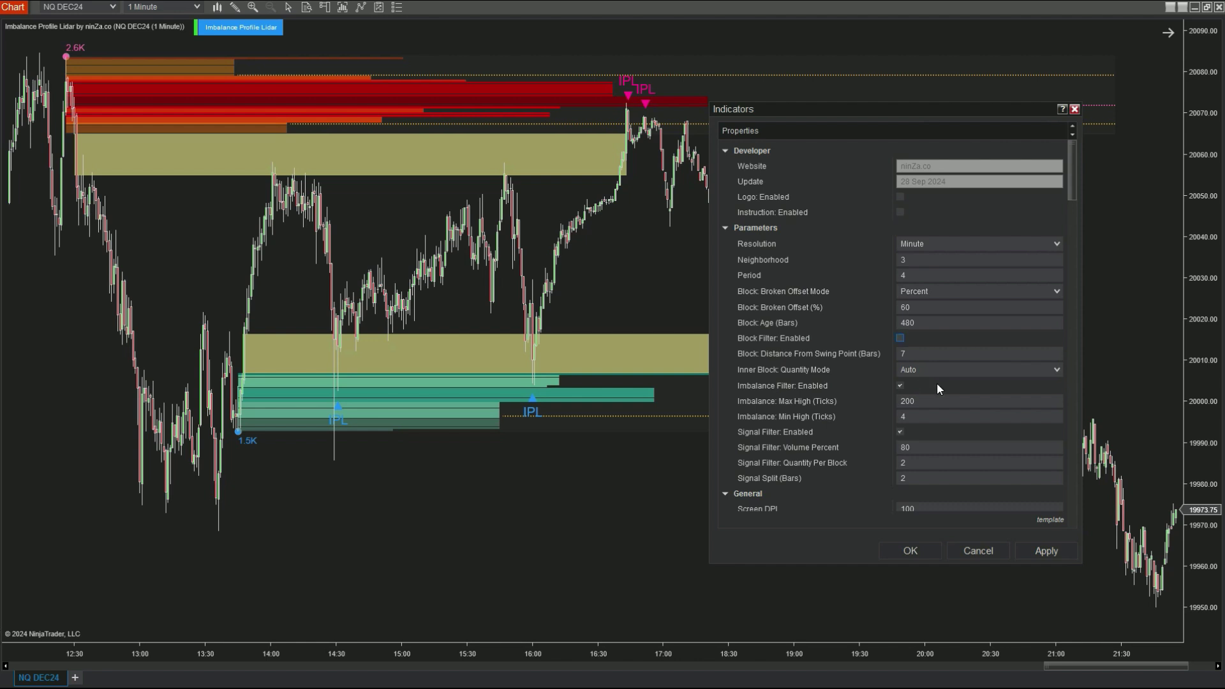
click(901, 338)
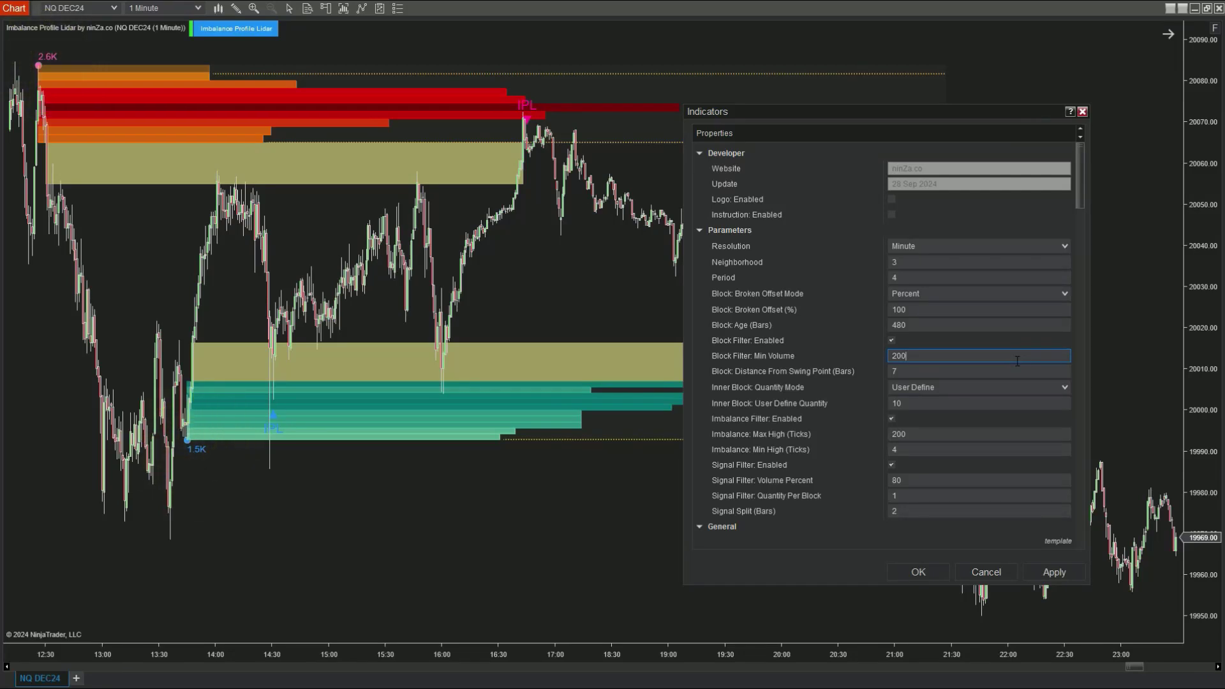
text(0)
click(919, 572)
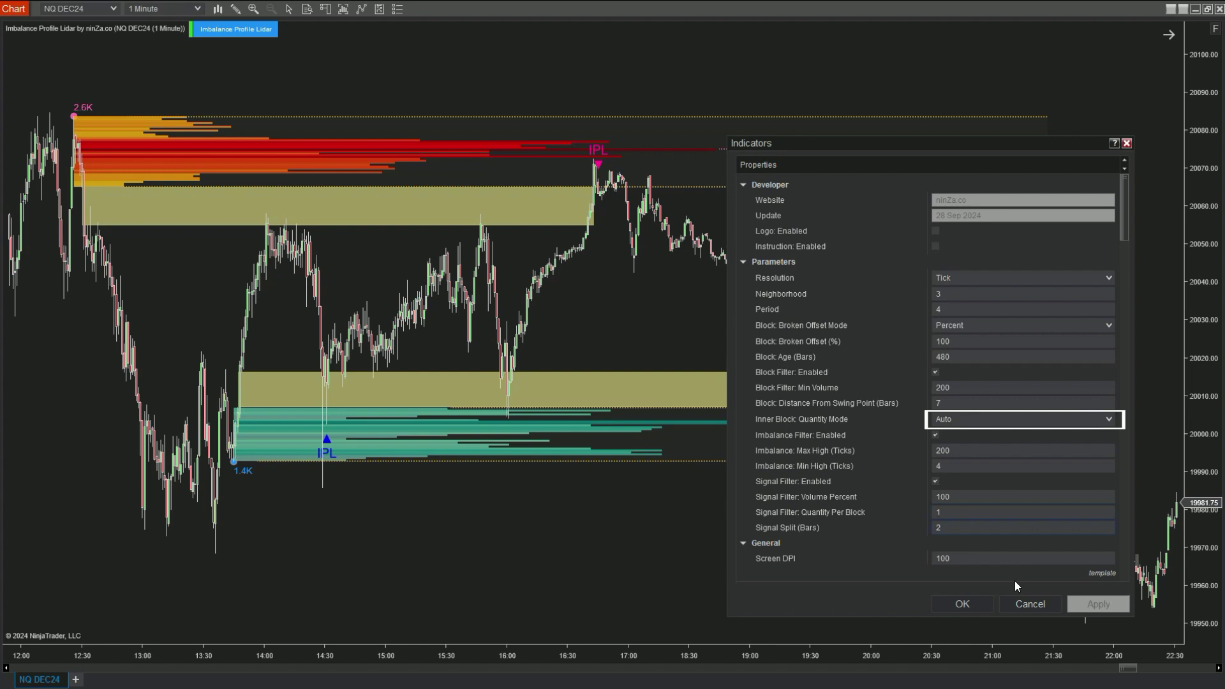
Change the indicator's Inner Block: Quantity Mode to User Define.
click(977, 603)
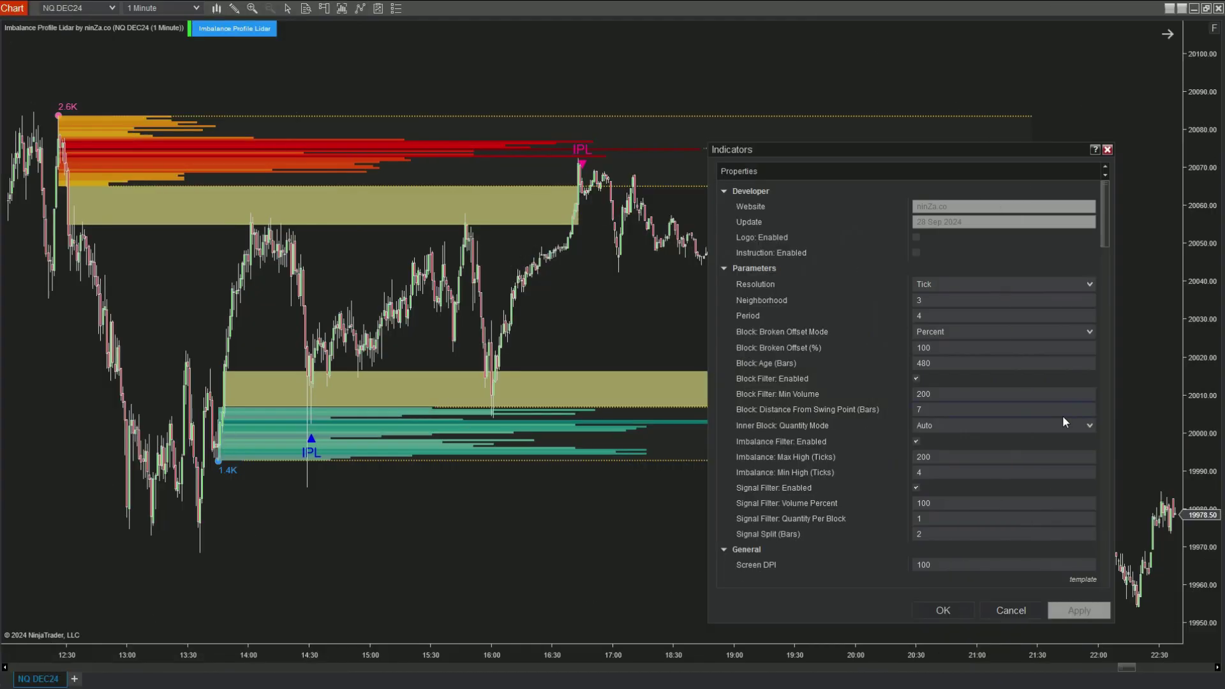
click(1065, 423)
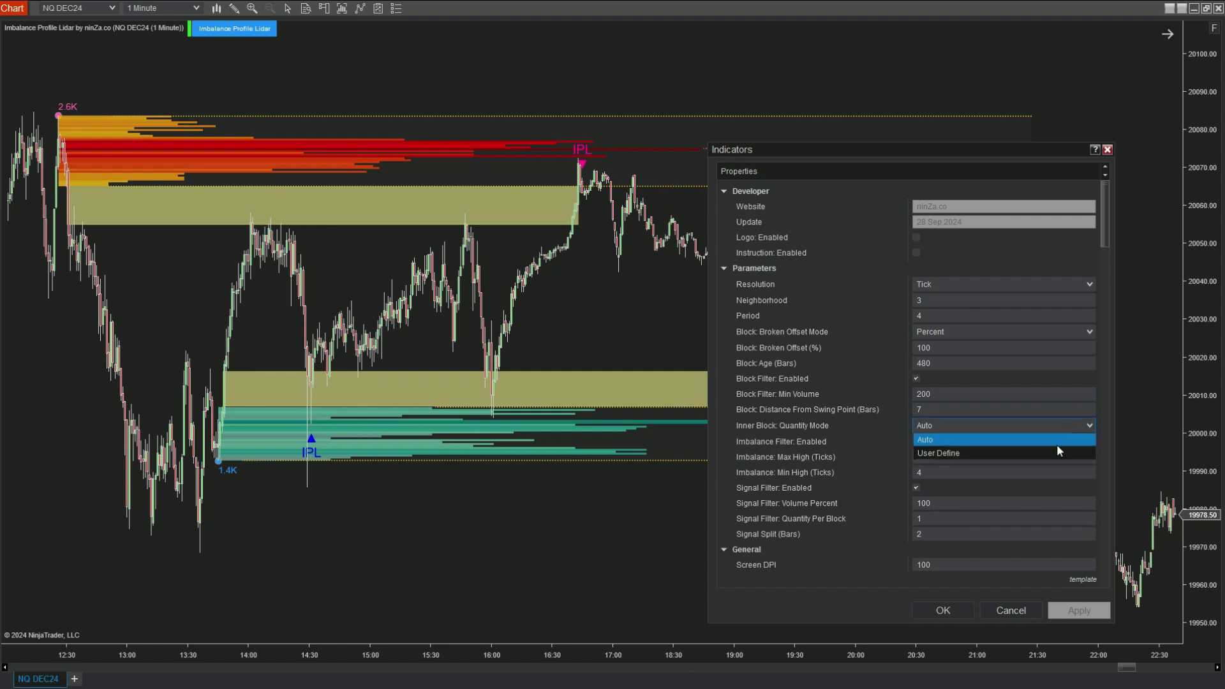
key(Escape)
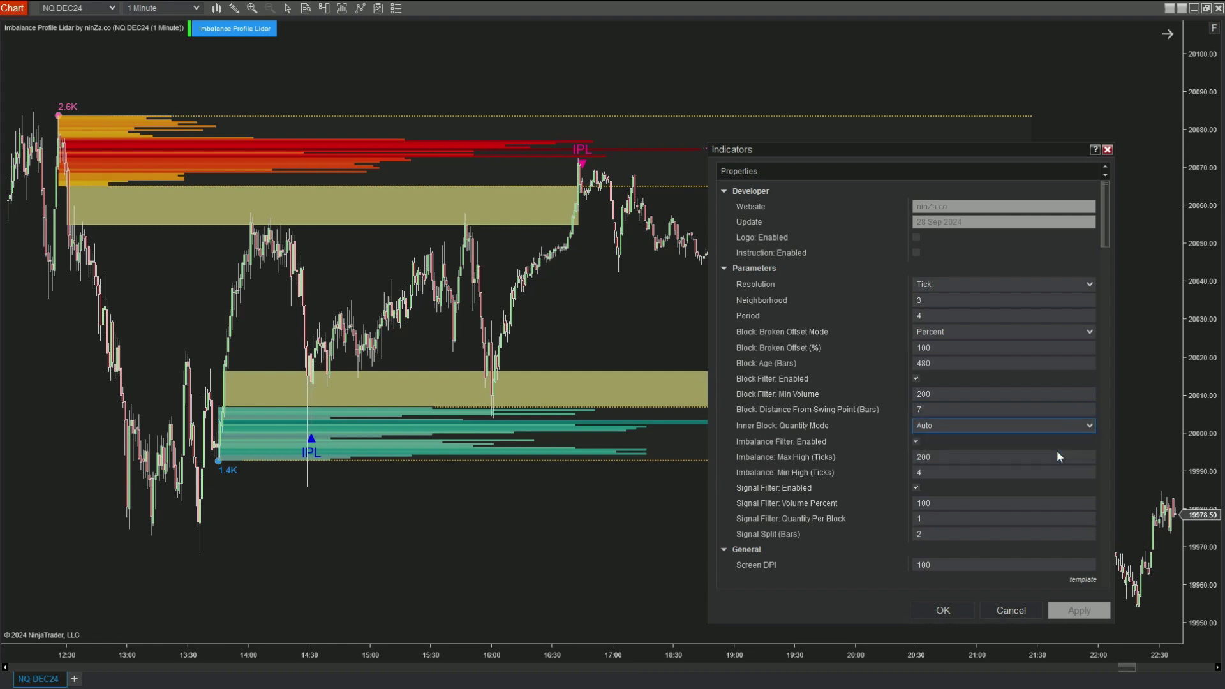
key(Down)
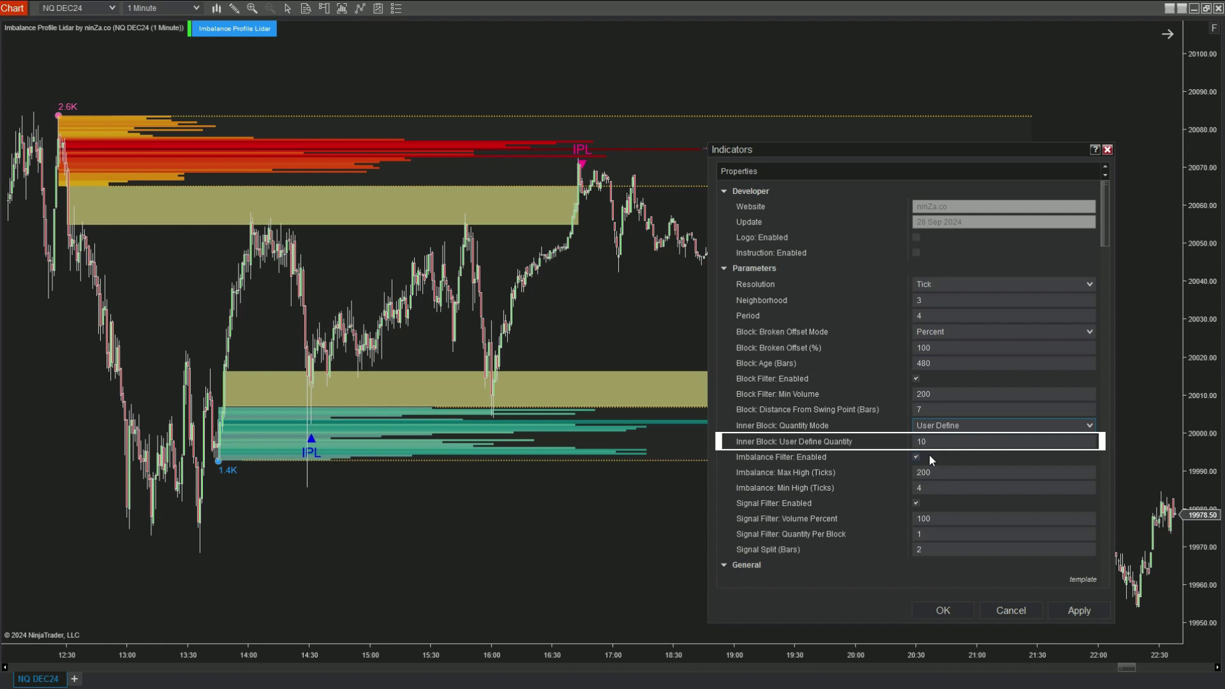
Set the Inner Block: User Define Quantity to 4, apply it to the chart, and enable the Imbalance Filter.
click(950, 442)
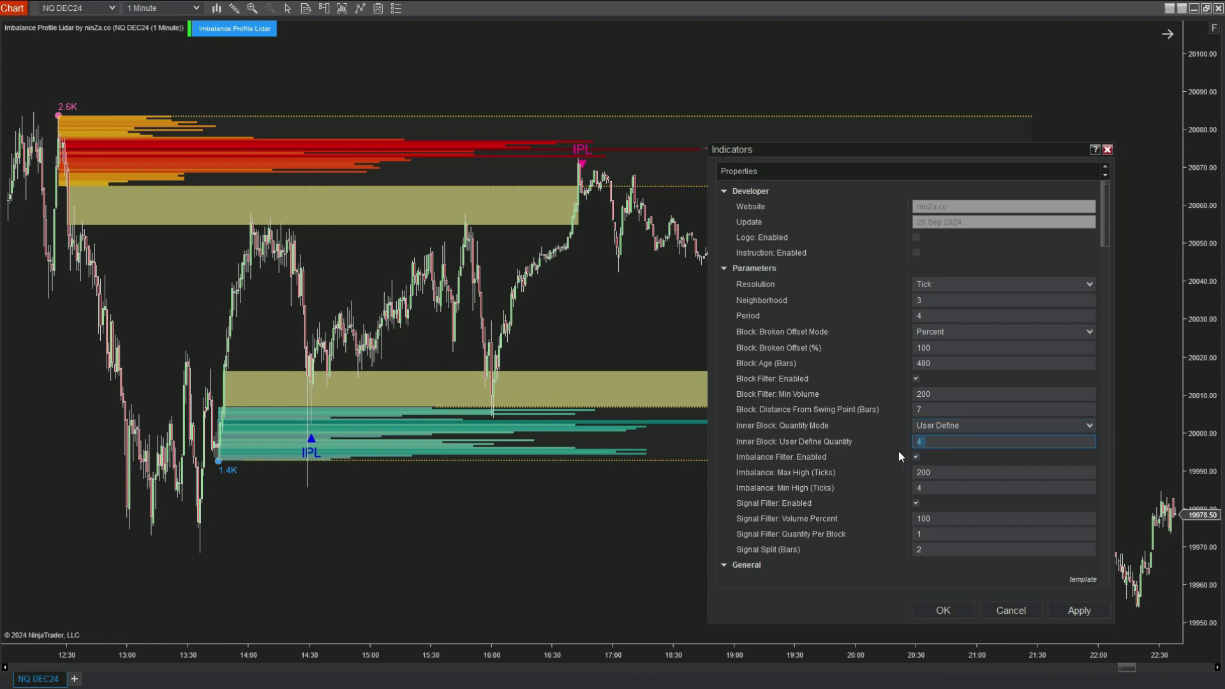
click(943, 608)
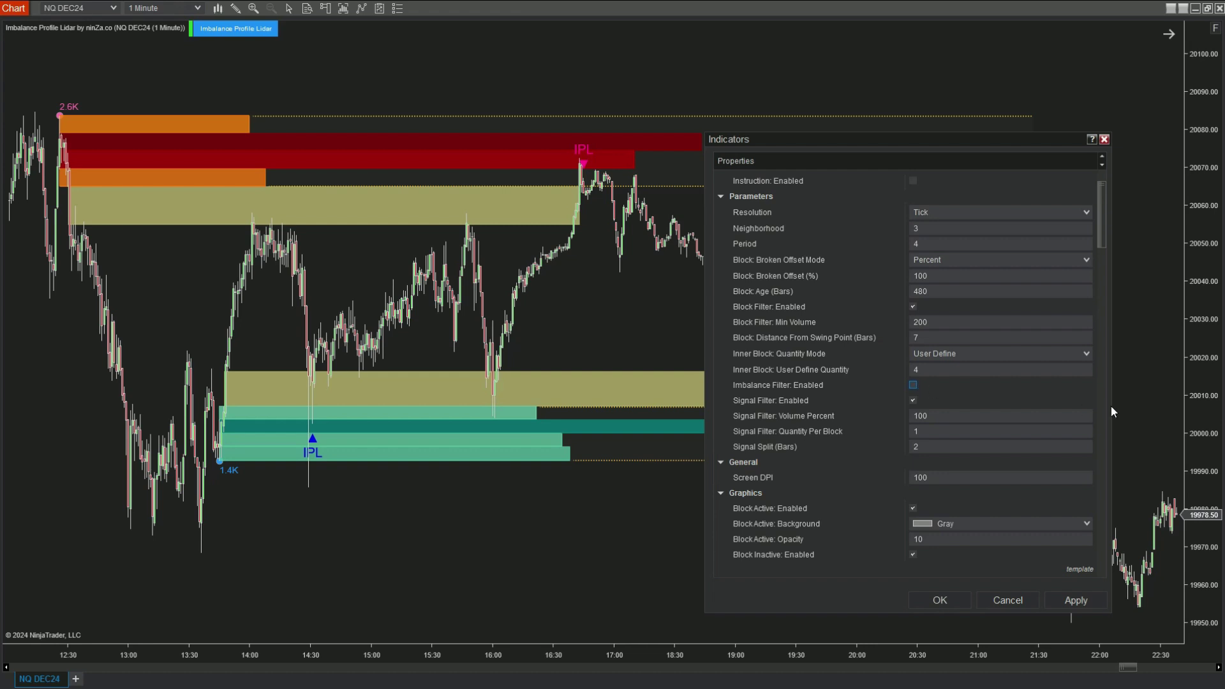
key(space)
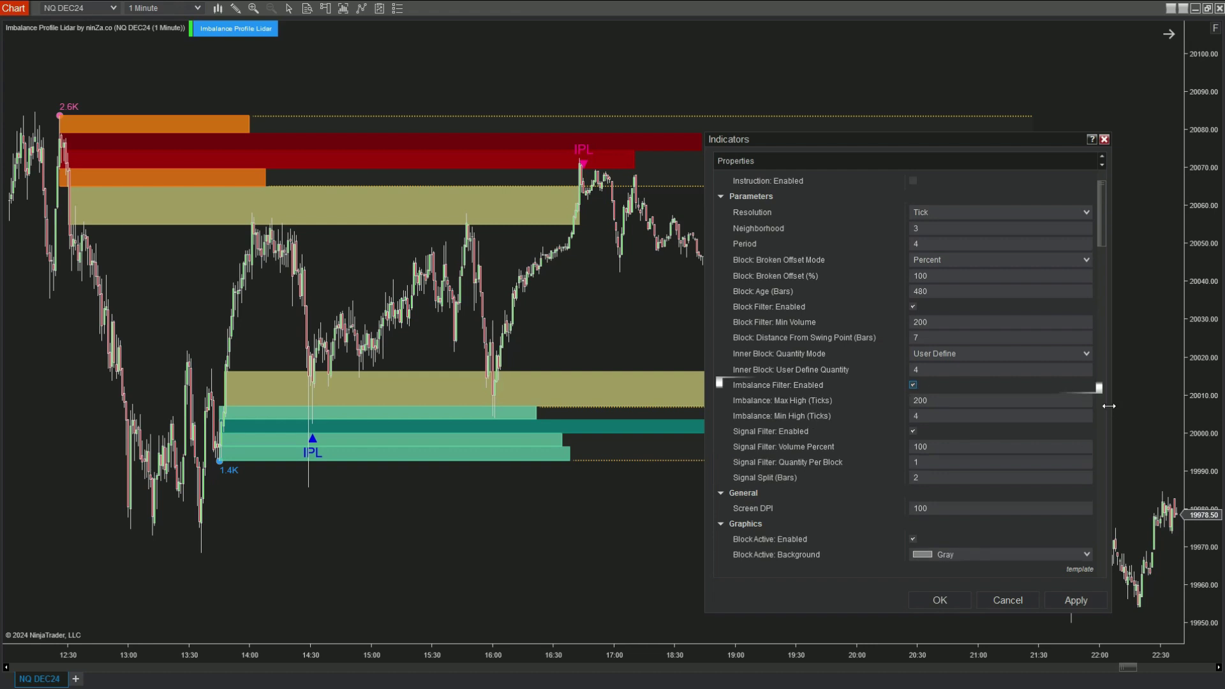
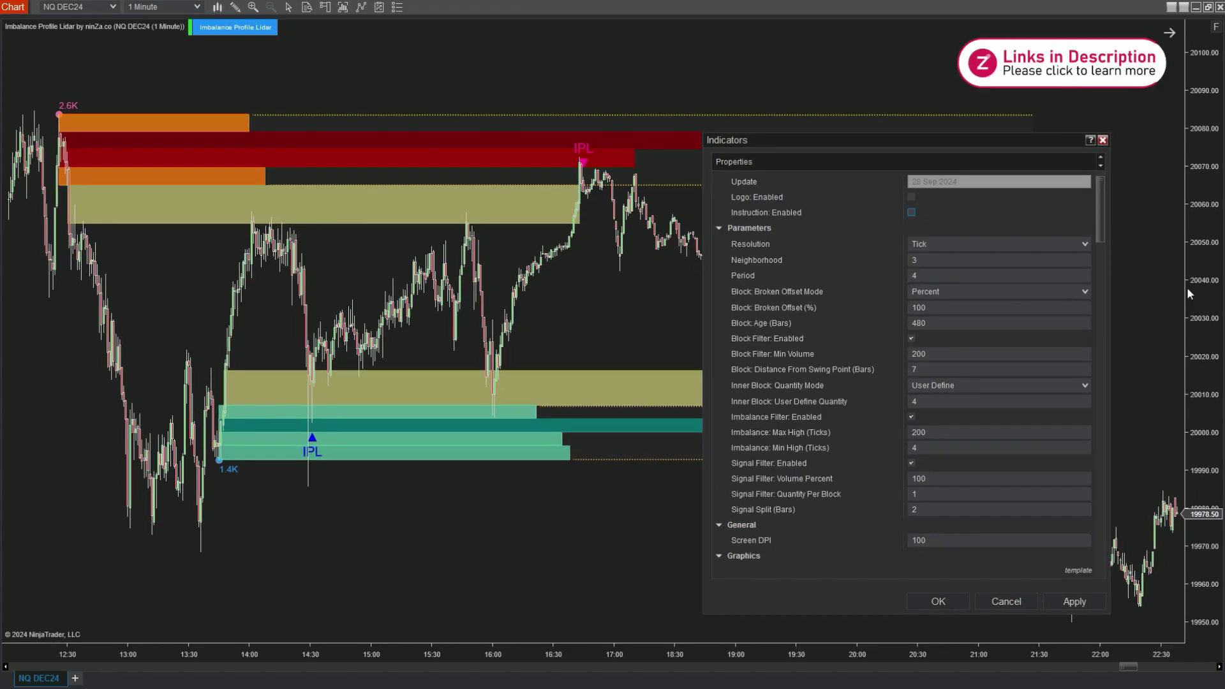
Set the Inner Block: Quantity Mode to Auto and the Signal Filter: Volume Percent to 60, and apply both to the chart.
click(1034, 387)
click(1020, 401)
key(Up)
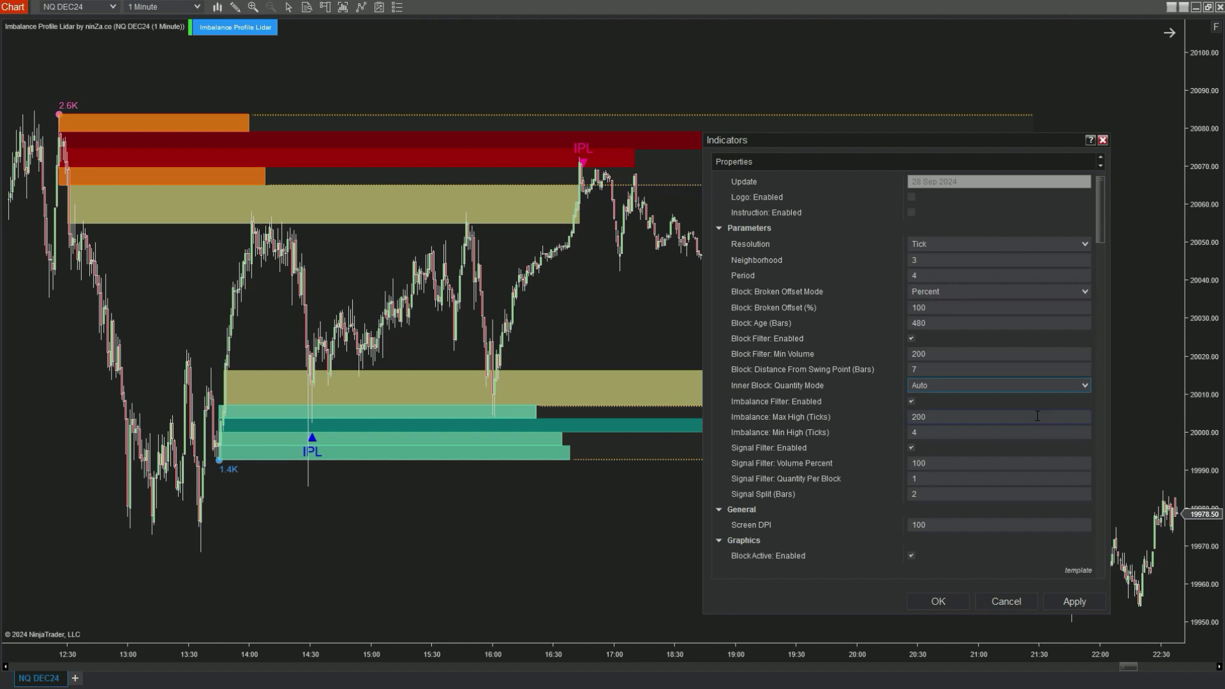
click(982, 465)
text(60)
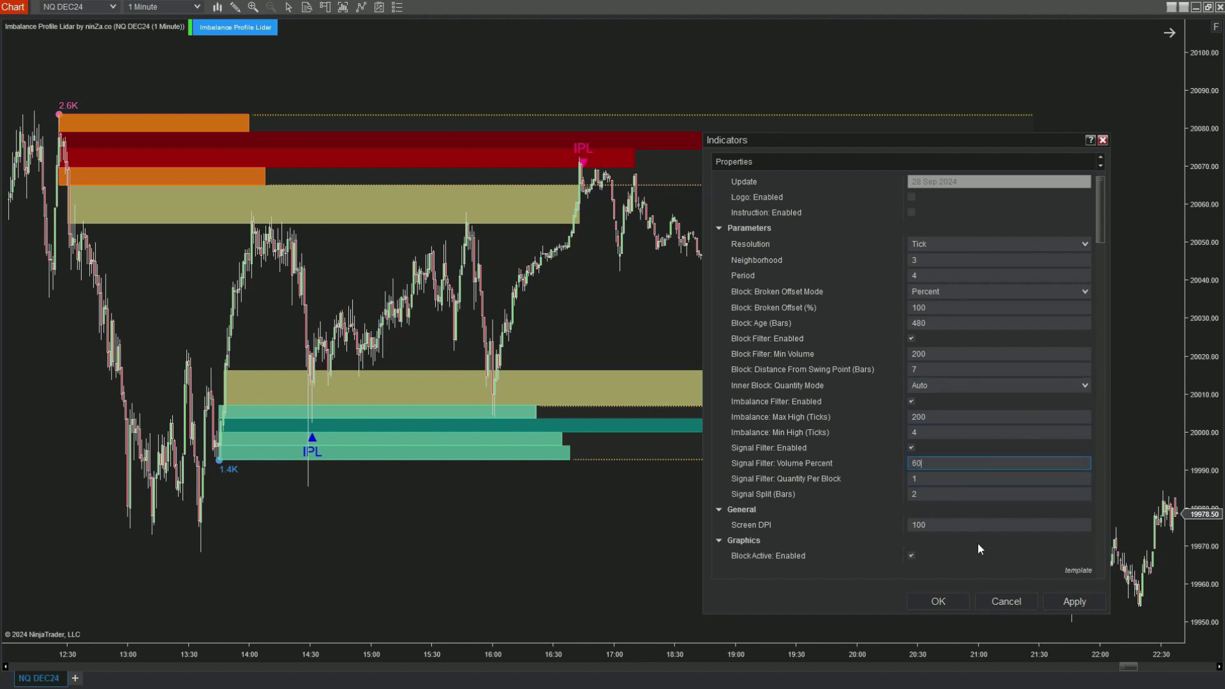
click(952, 599)
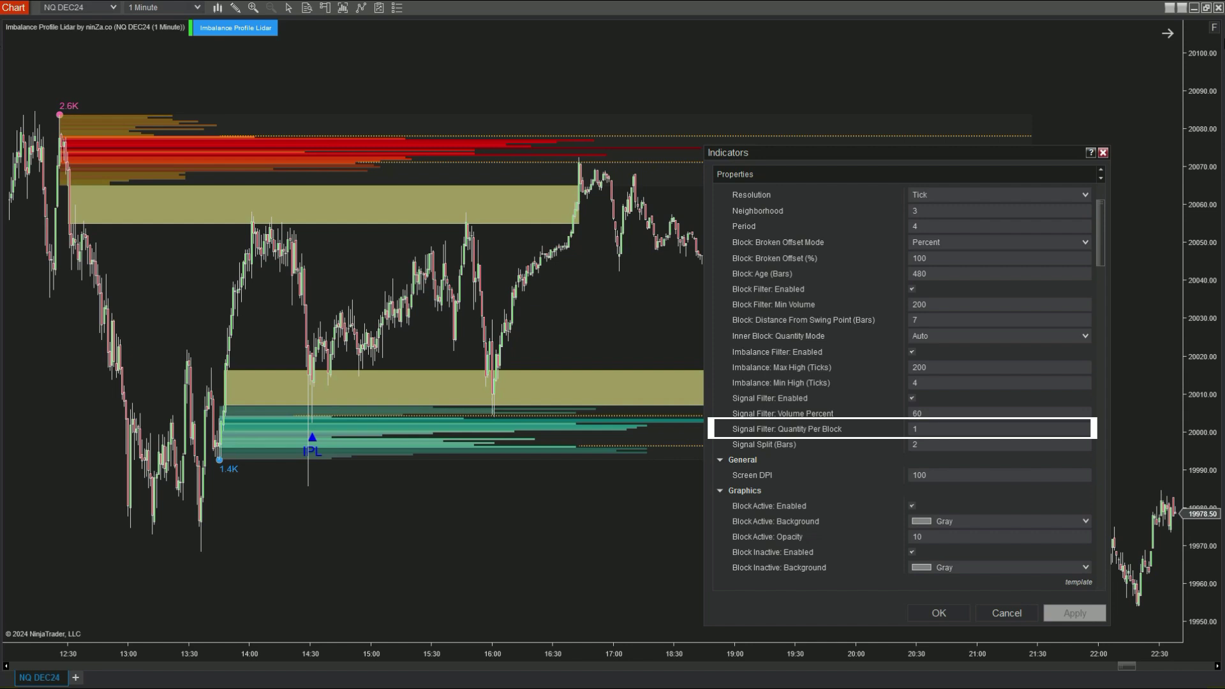
Set the Signal Filter: Volume Percent to 80 and its Quantity Per Block to 2, and apply them to the chart.
click(891, 419)
text(8)
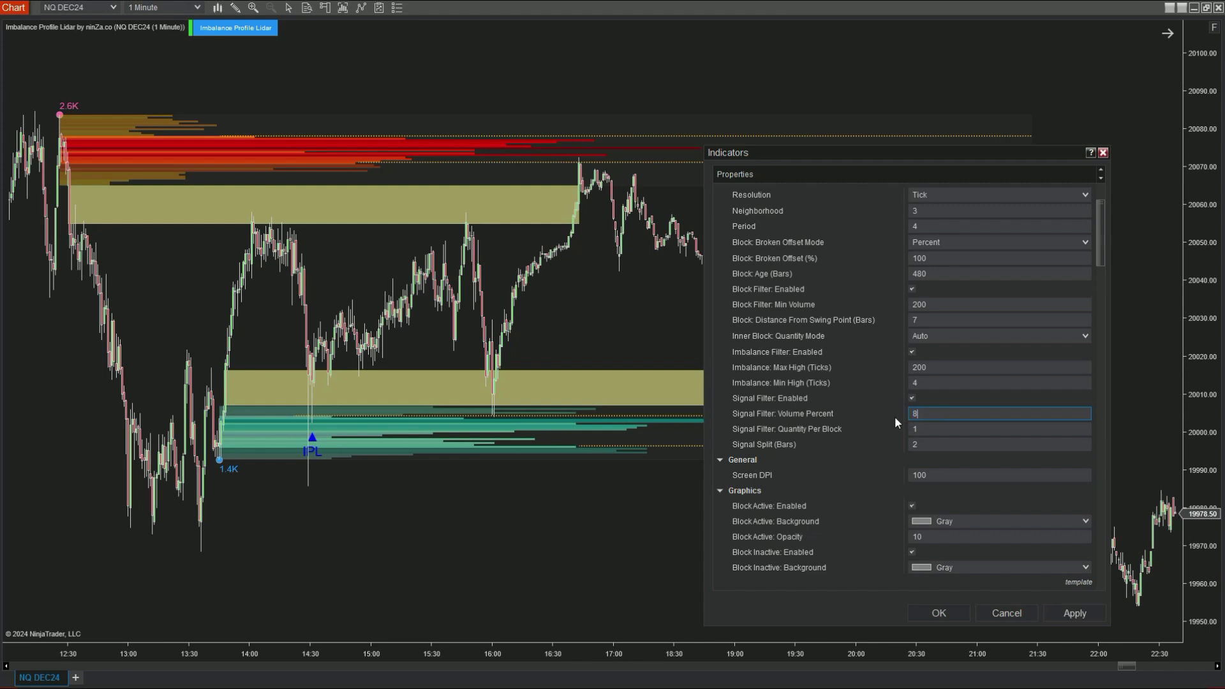
click(925, 431)
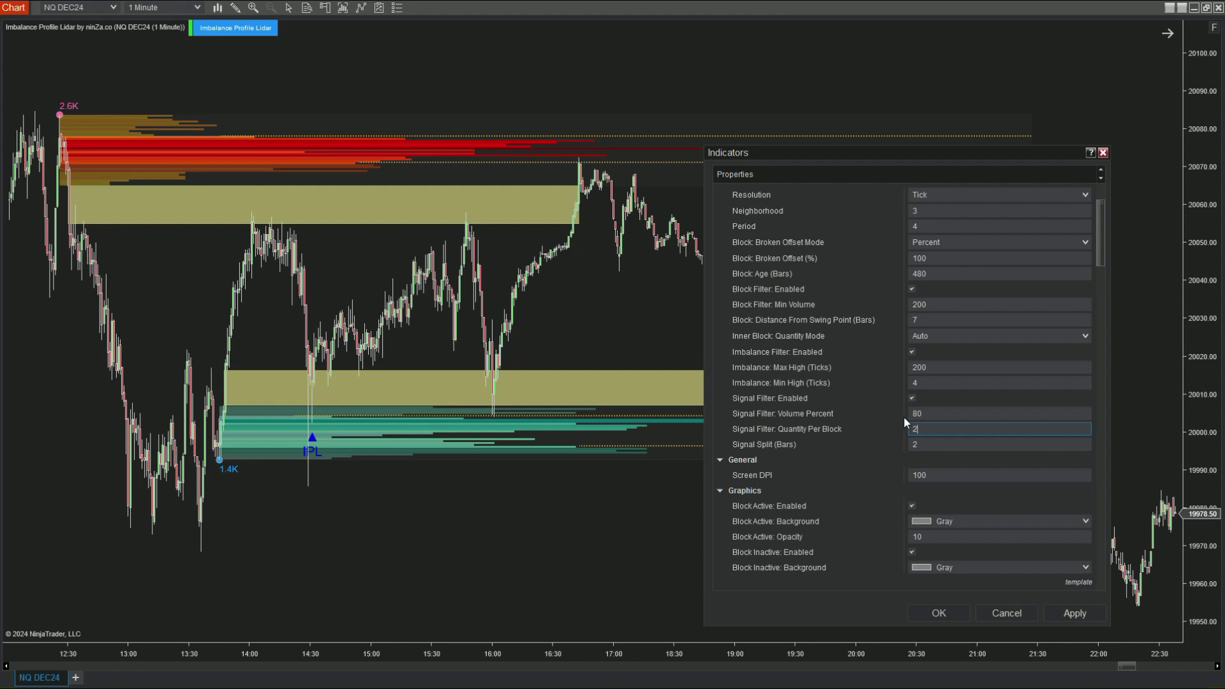
click(961, 613)
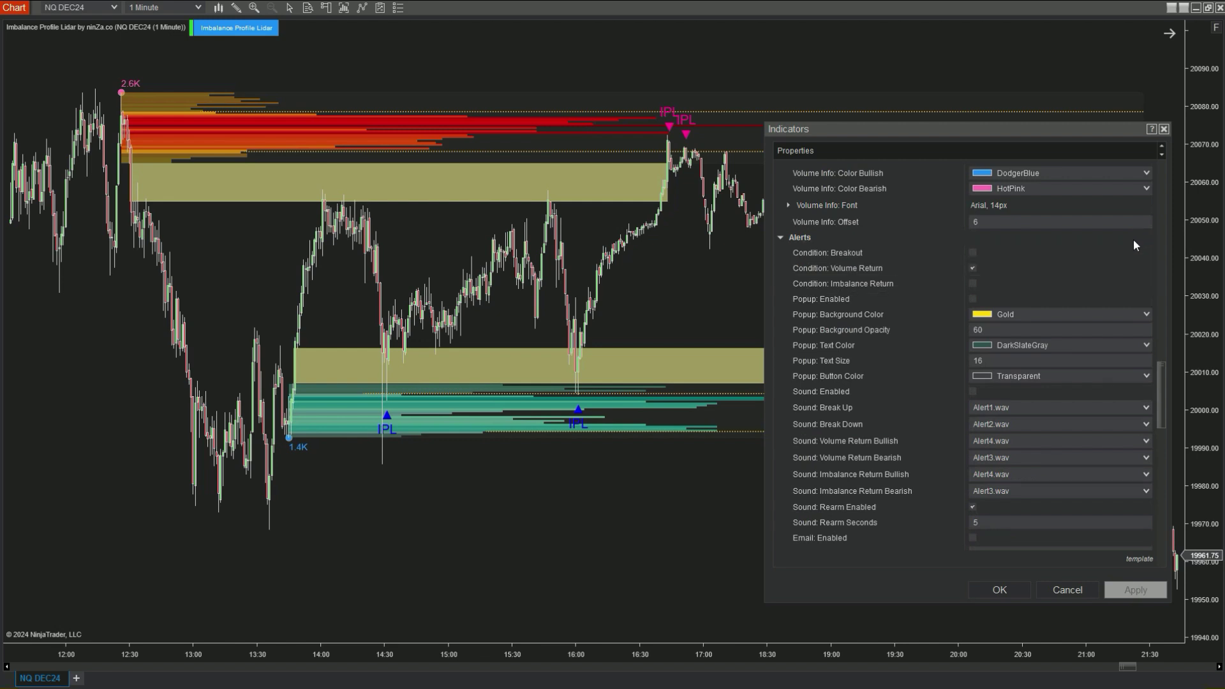
Enable the Breakout and Imbalance Return alert conditions of the indicator and apply them to the chart.
click(971, 252)
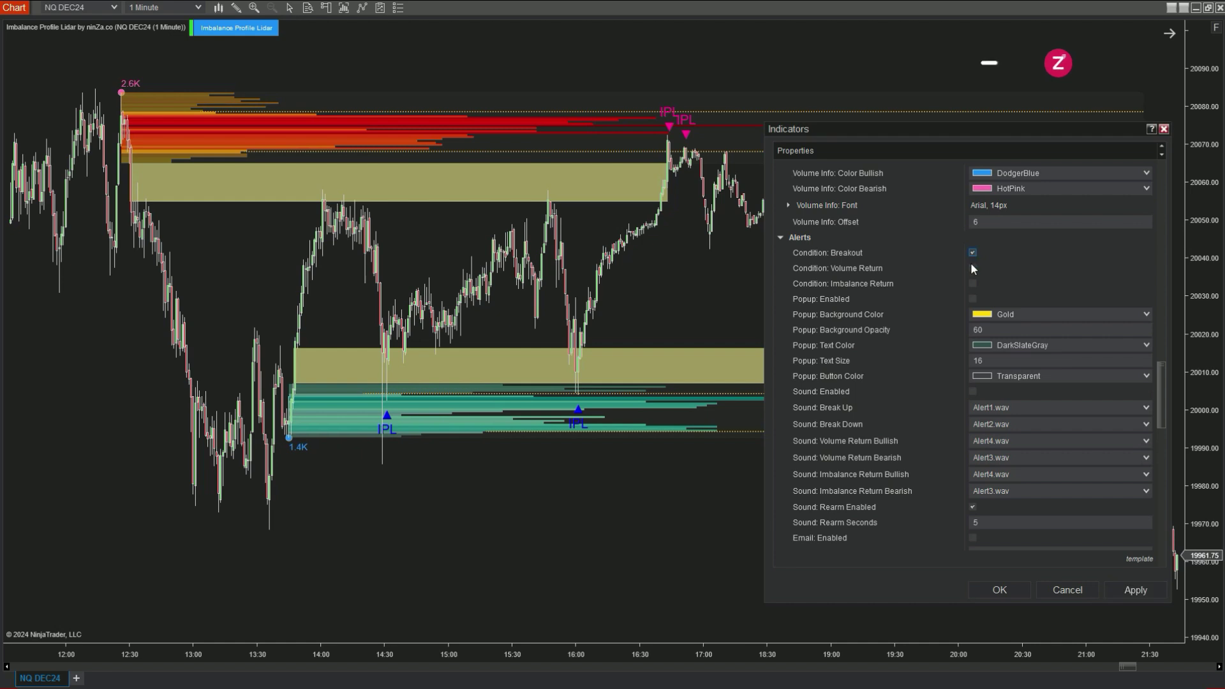
click(973, 283)
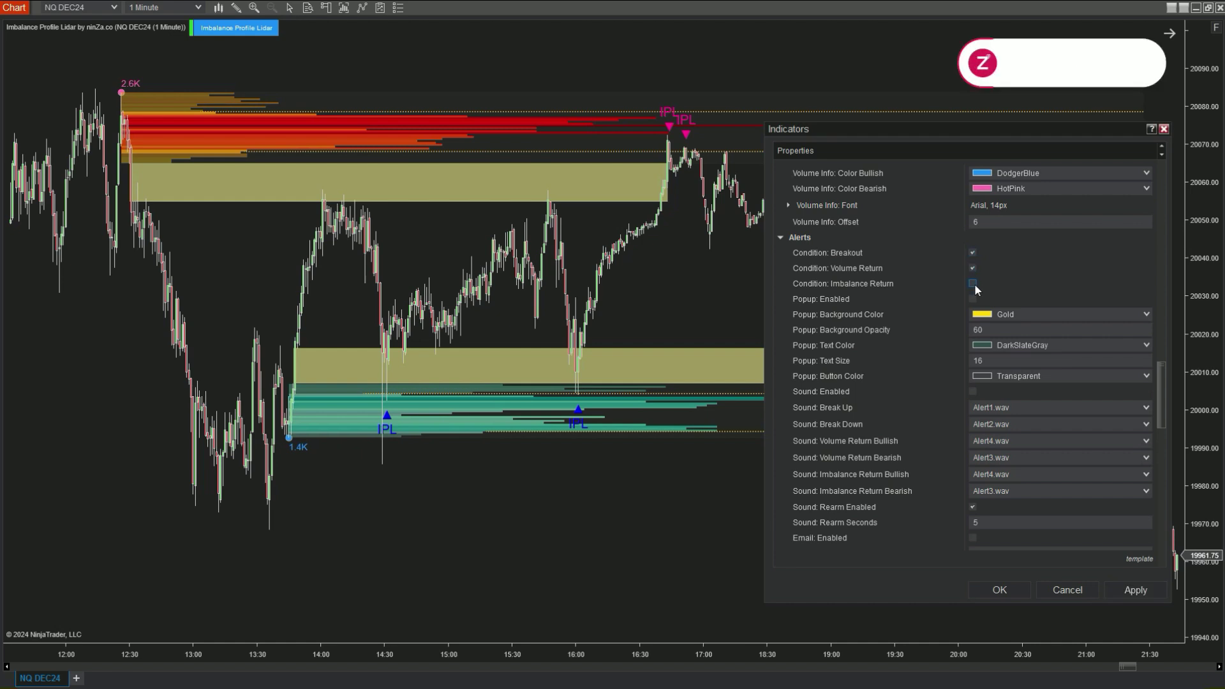
click(999, 589)
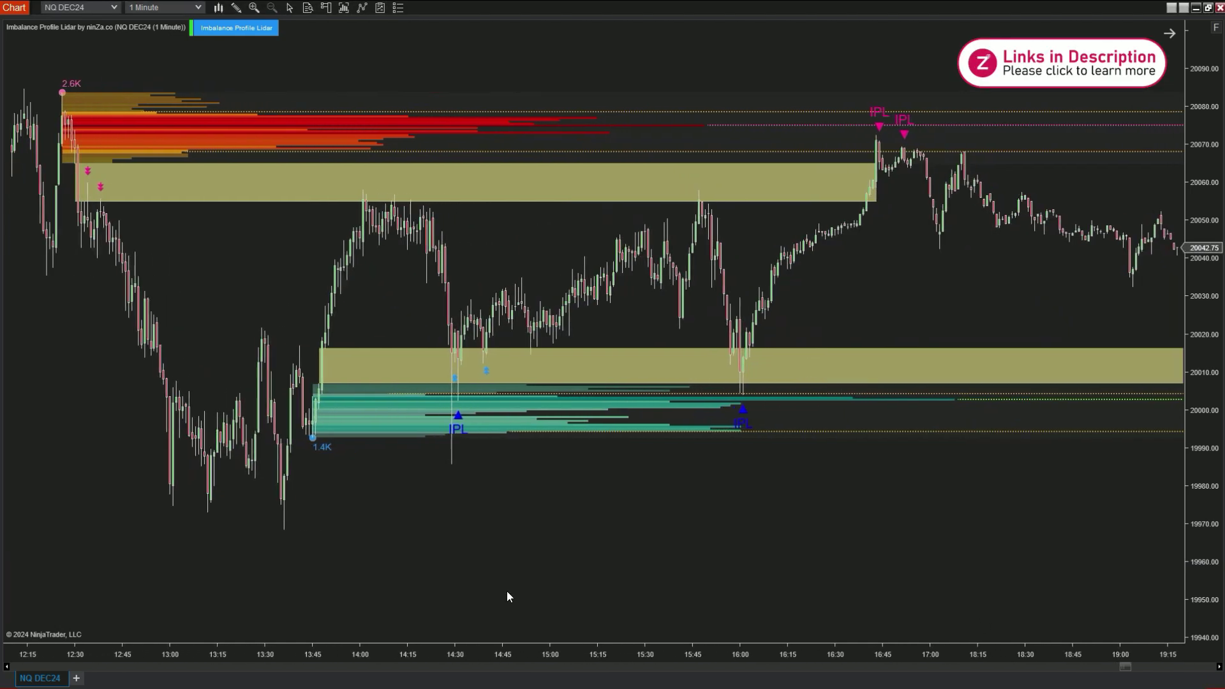
Examine the imbalance return, volume return and breakout signals along the chart from about 11:30 to 21:50.
drag(507, 590, 733, 596)
drag(682, 652, 848, 586)
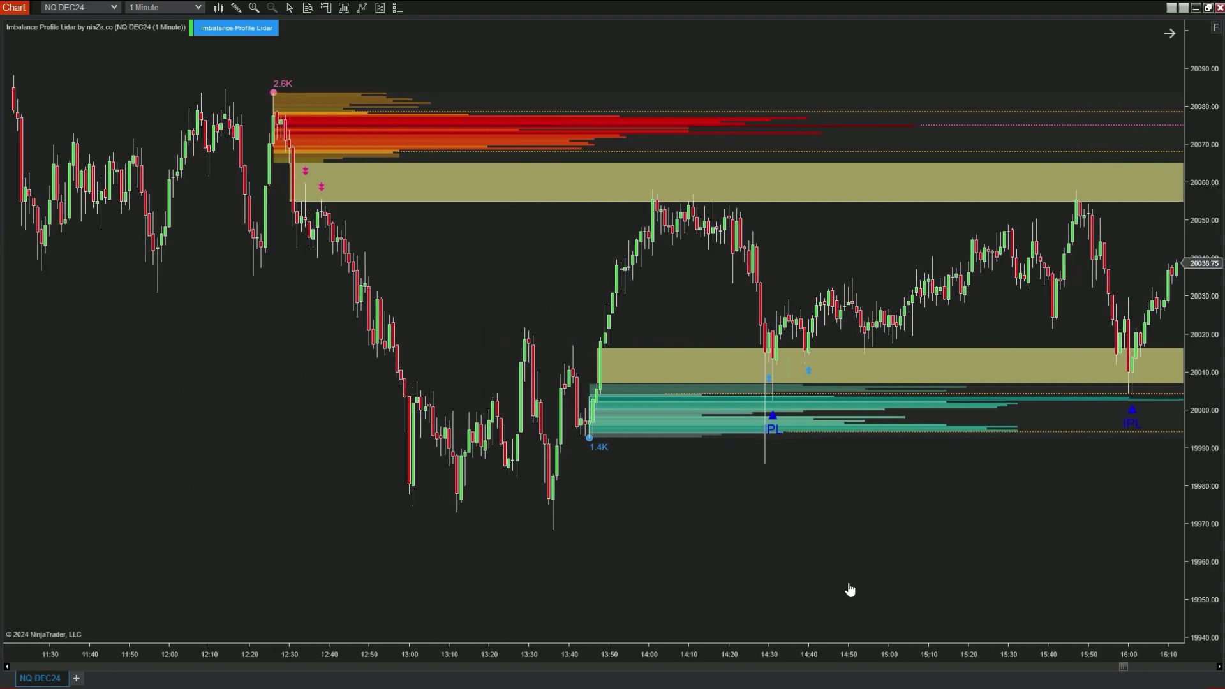
drag(838, 652, 746, 653)
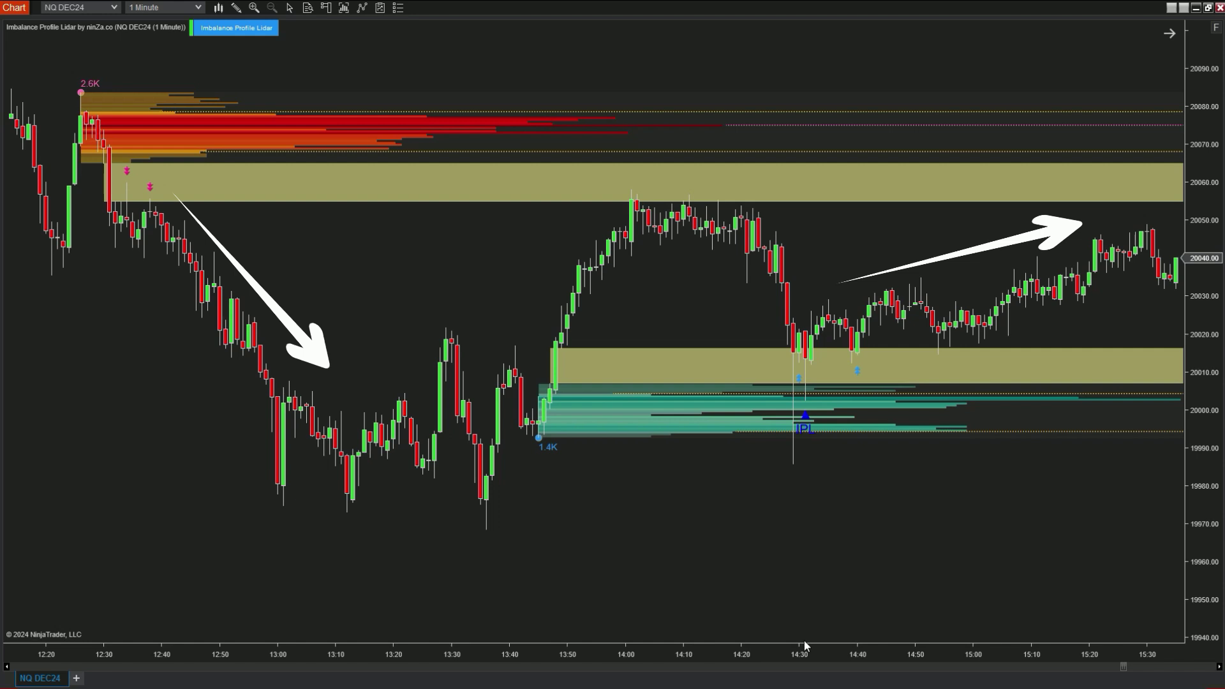
drag(938, 577, 692, 574)
drag(1001, 568, 654, 580)
drag(795, 577, 681, 582)
drag(1106, 571, 902, 568)
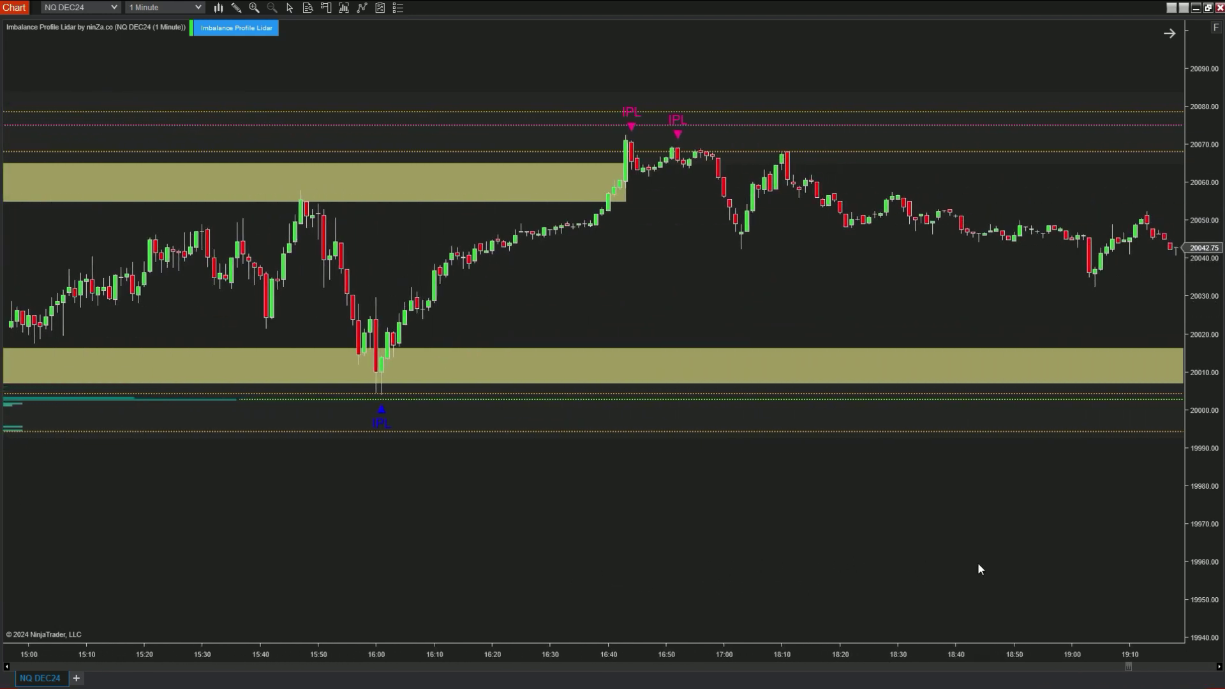
drag(1007, 564, 638, 561)
drag(893, 558, 731, 558)
drag(957, 558, 719, 558)
drag(791, 548, 656, 539)
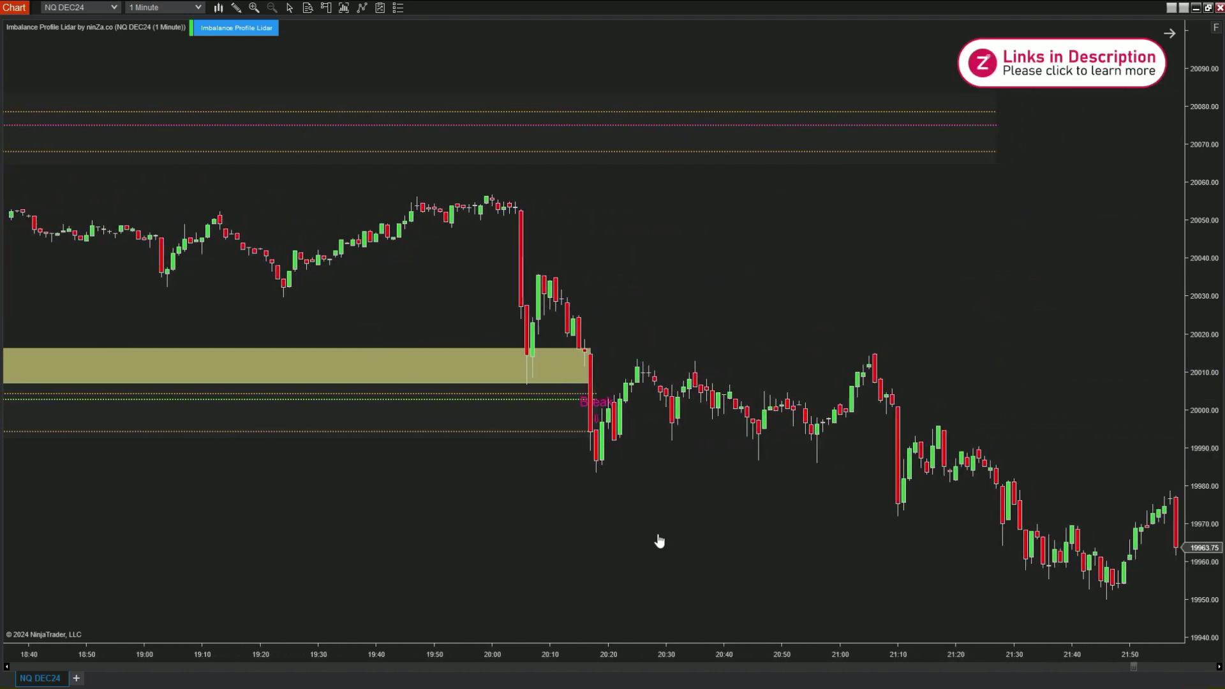
Set the indicator's Block: Broken Offset (%) to 60 and apply it to the chart.
right_click(884, 571)
click(932, 336)
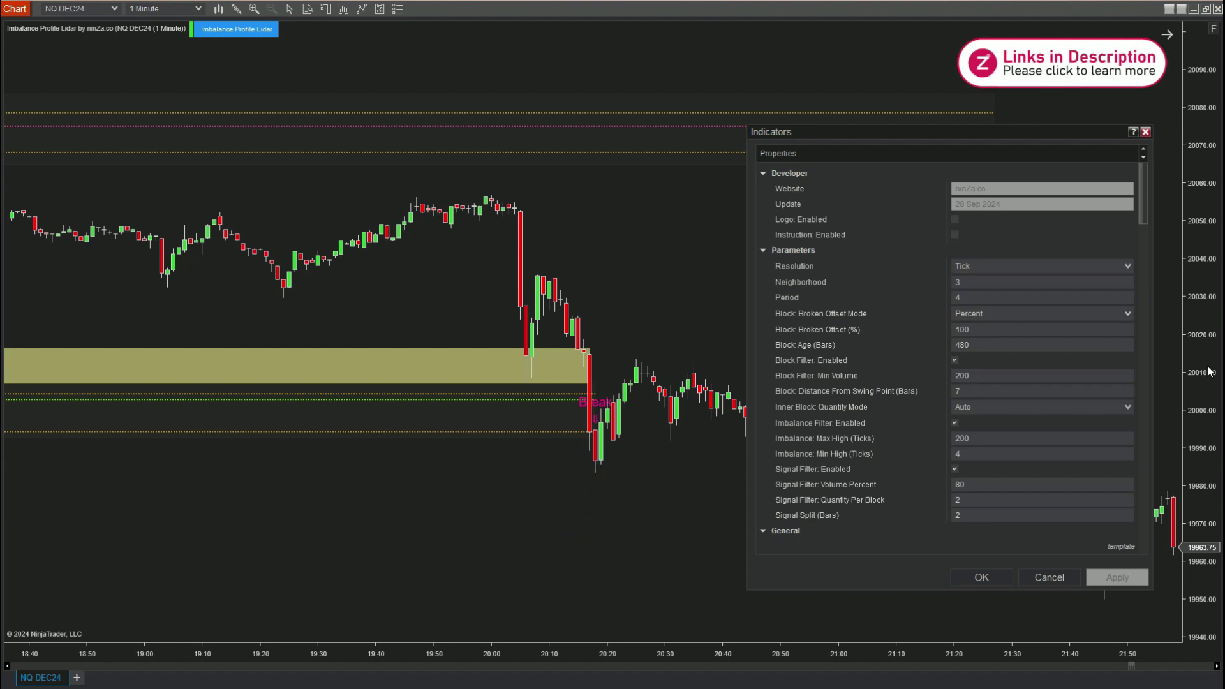
click(1016, 330)
key(BackSpace)
key(BackSpace)
key(BackSpace)
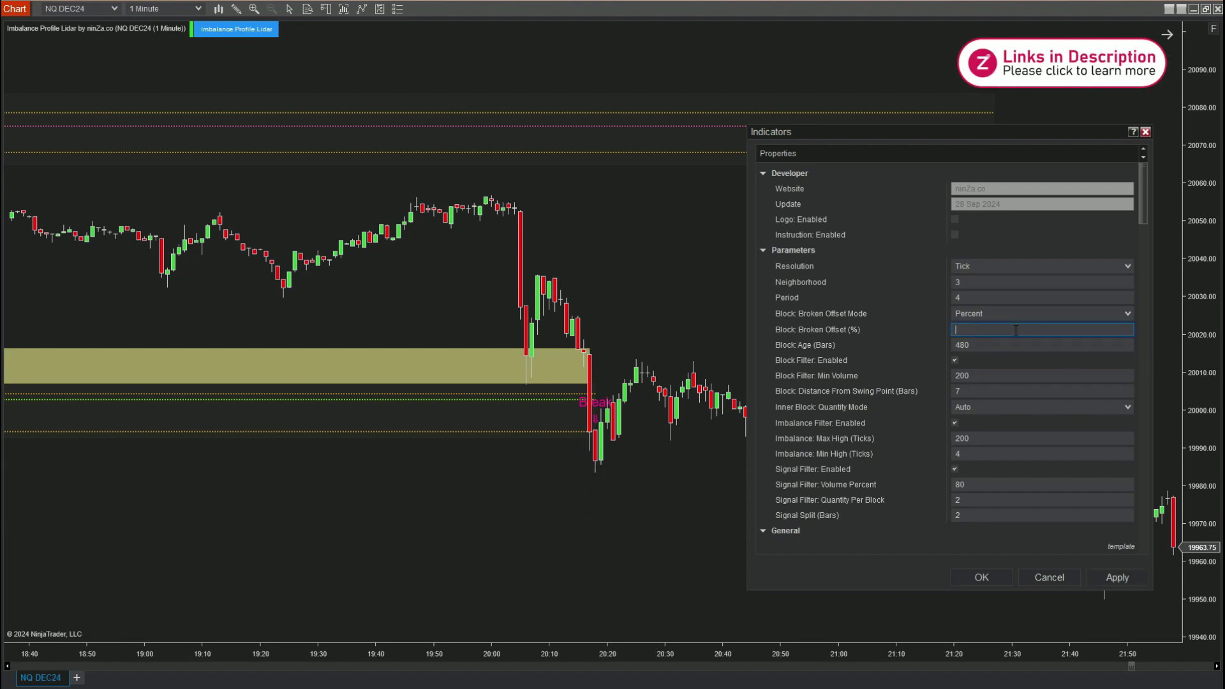
text(60)
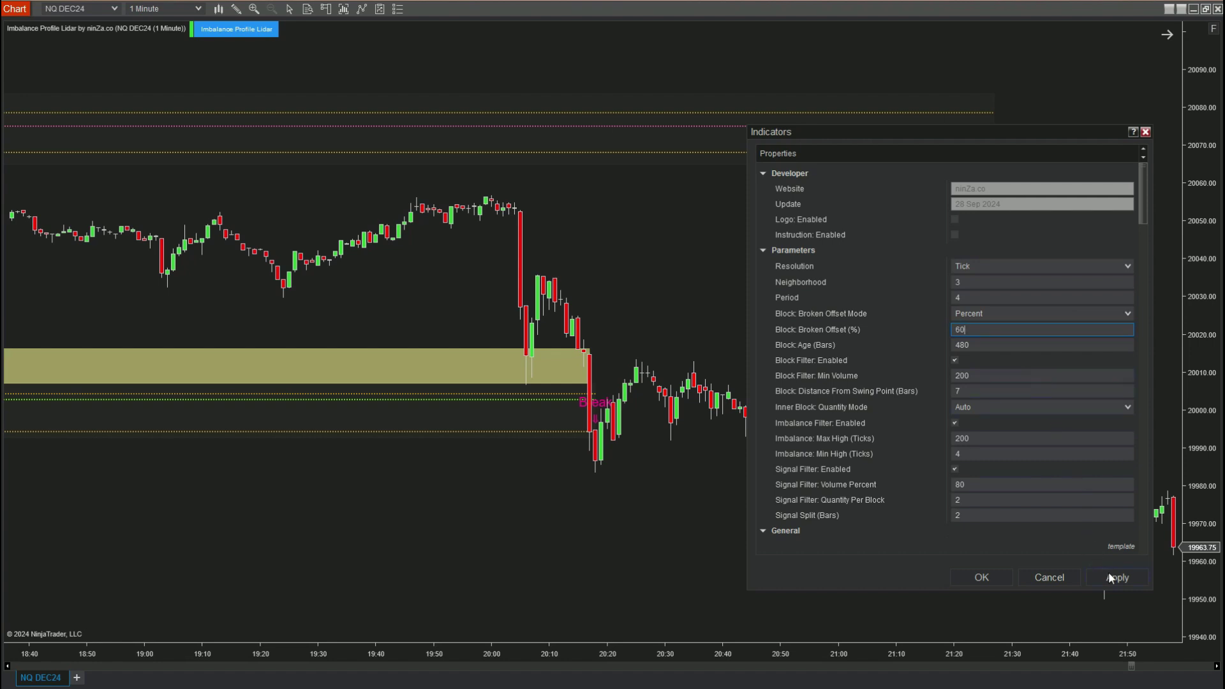
click(1005, 580)
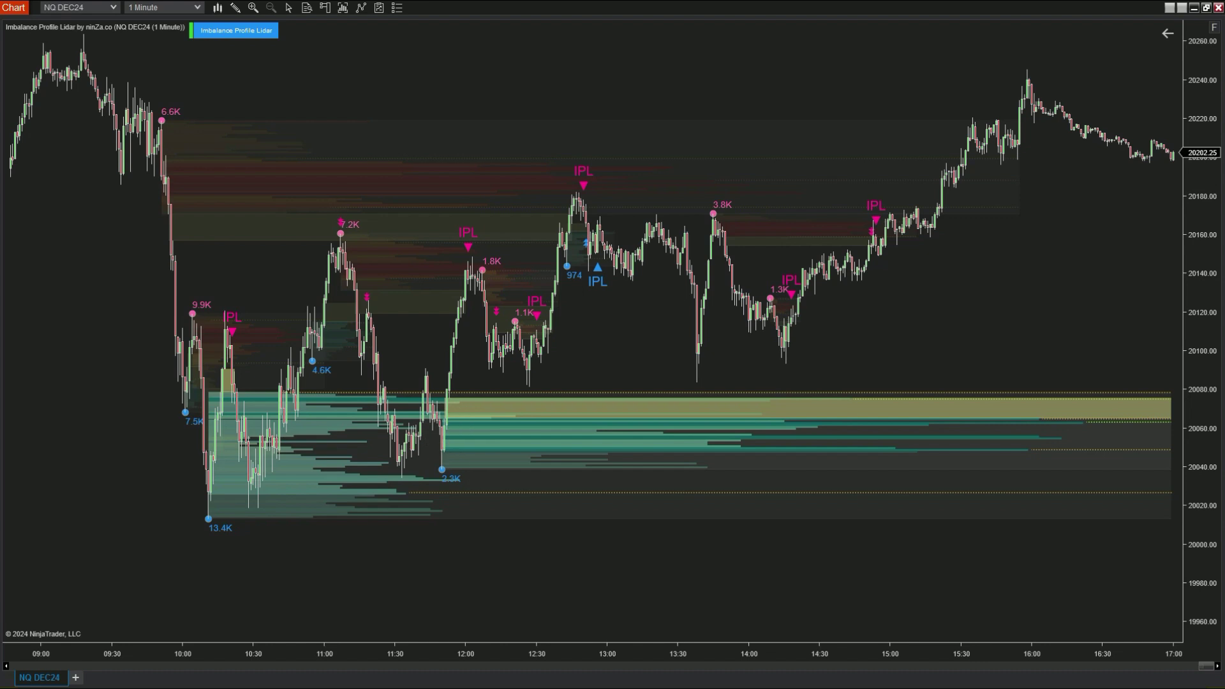
Enable the indicator's Block Filter with a minimum volume of 5000 and apply it to the chart.
right_click(960, 244)
click(1014, 318)
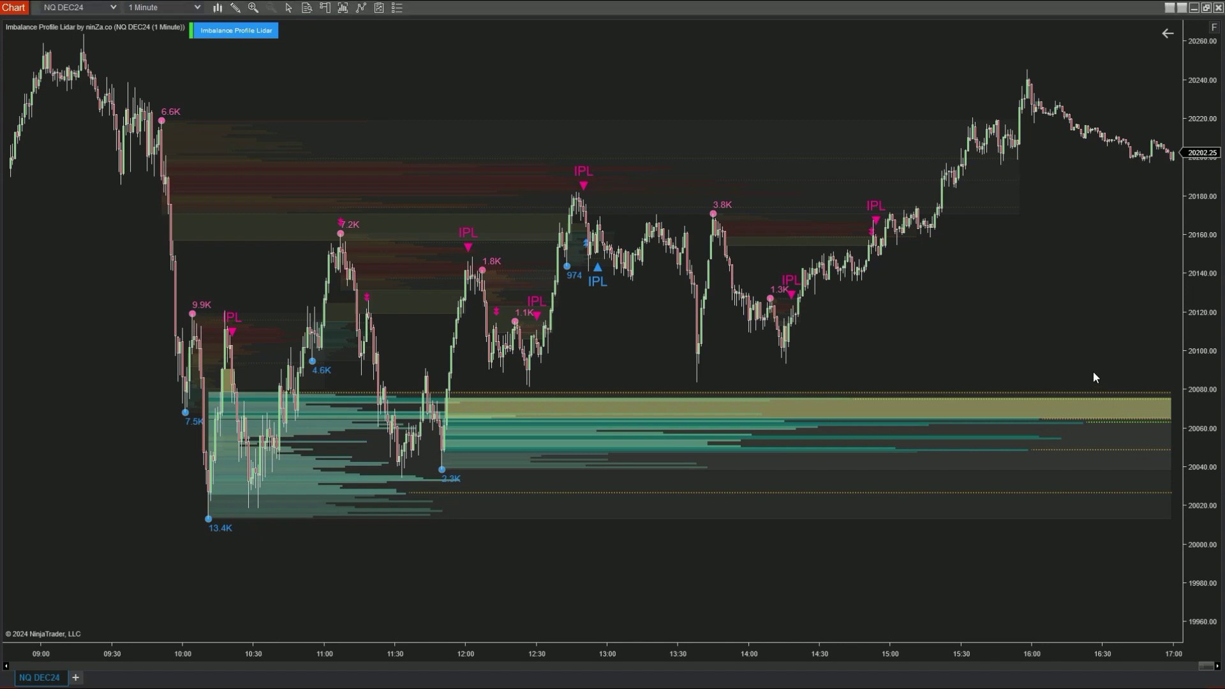
drag(695, 205, 1009, 106)
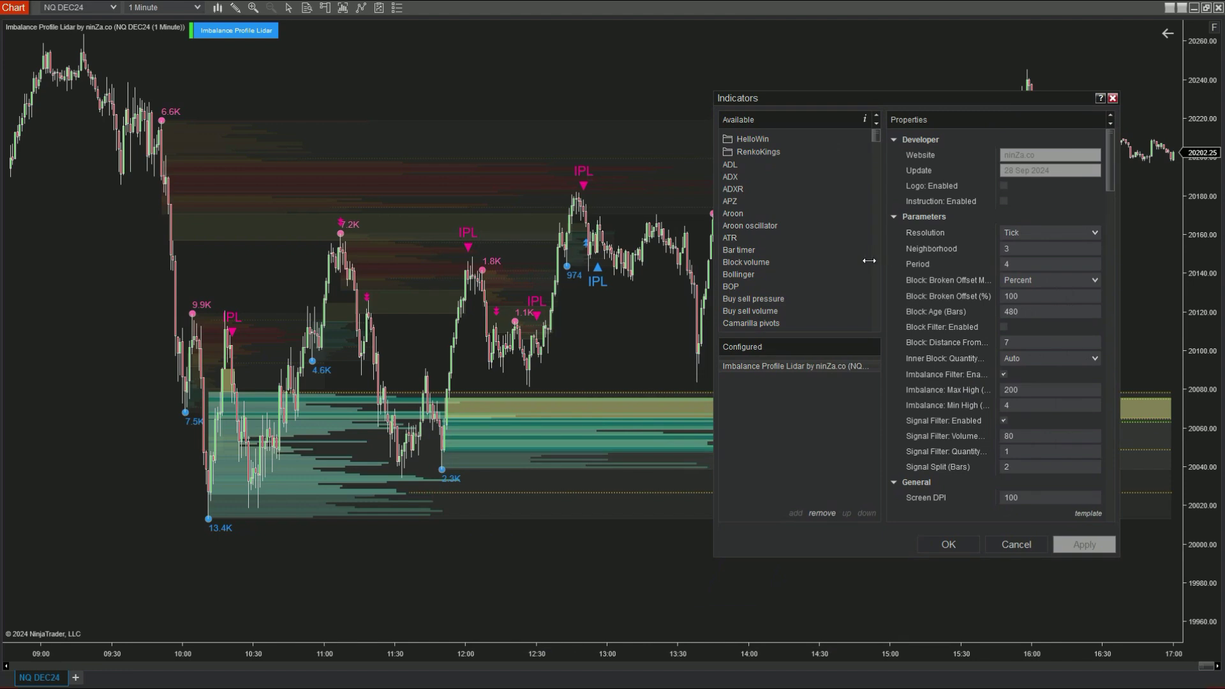
click(880, 314)
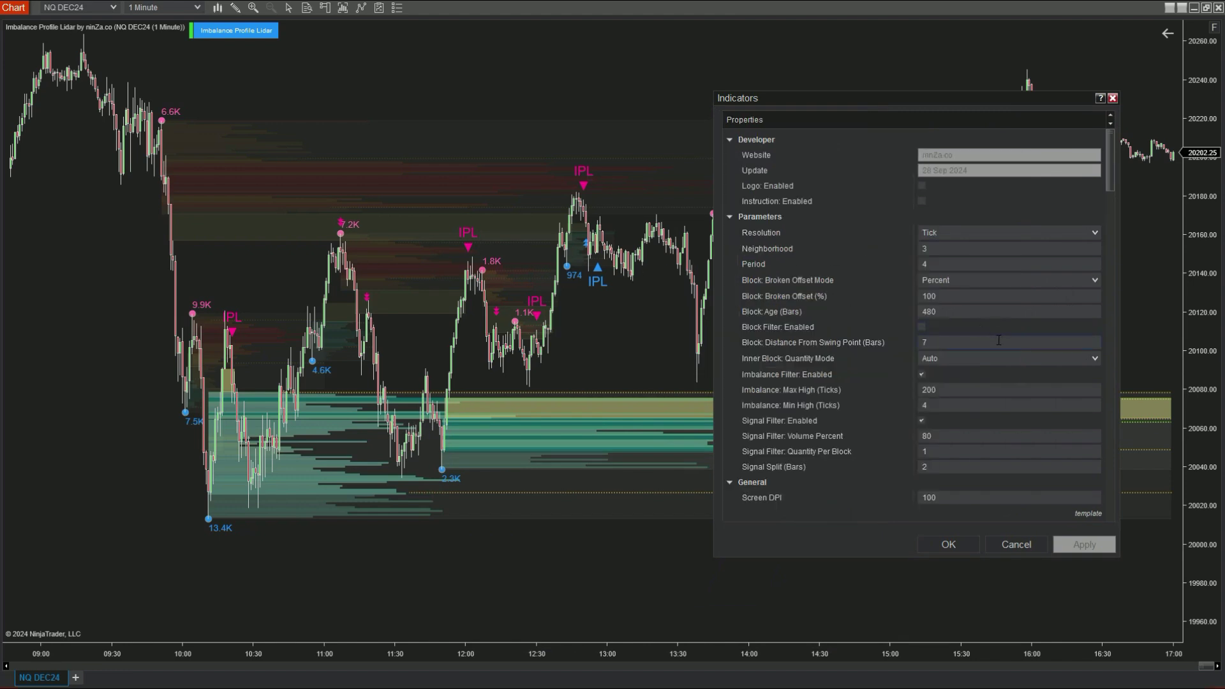
scroll(998, 340, down, 1)
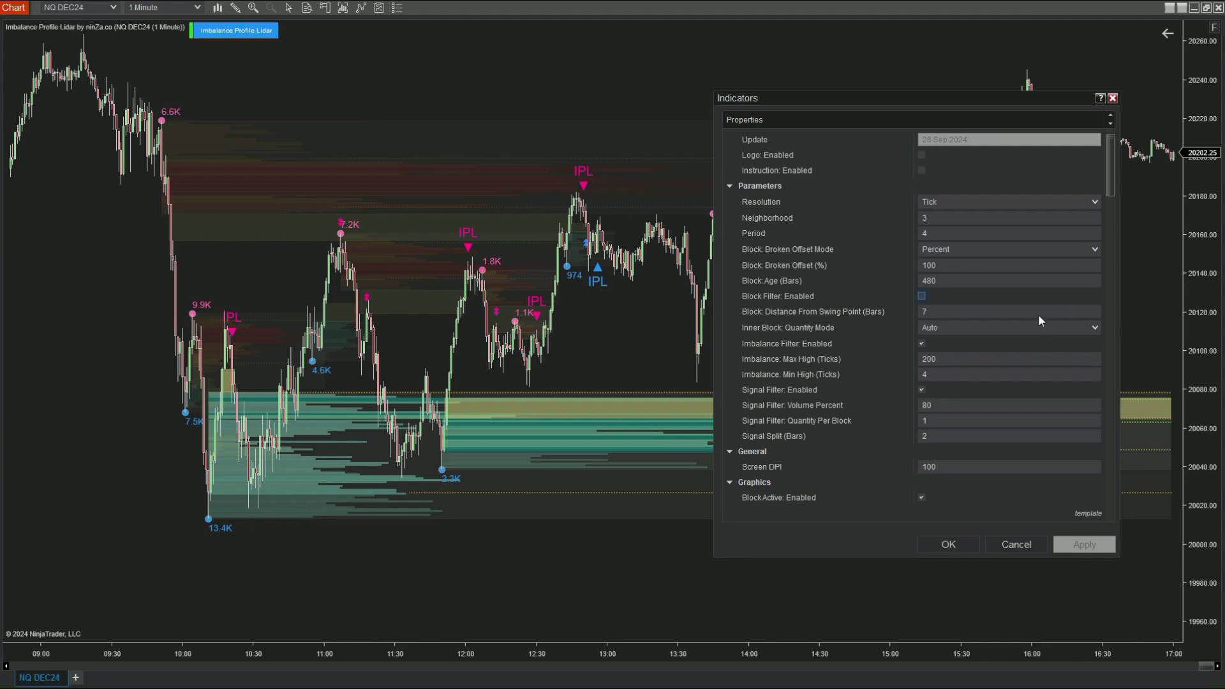
key(space)
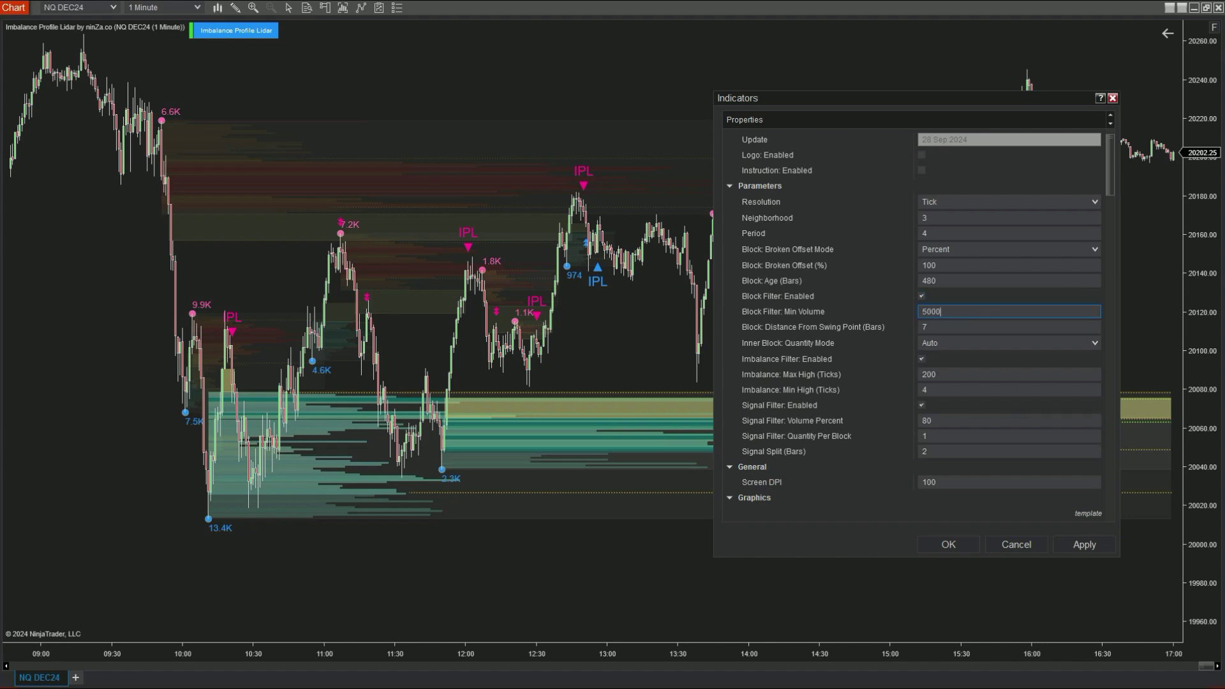
click(965, 546)
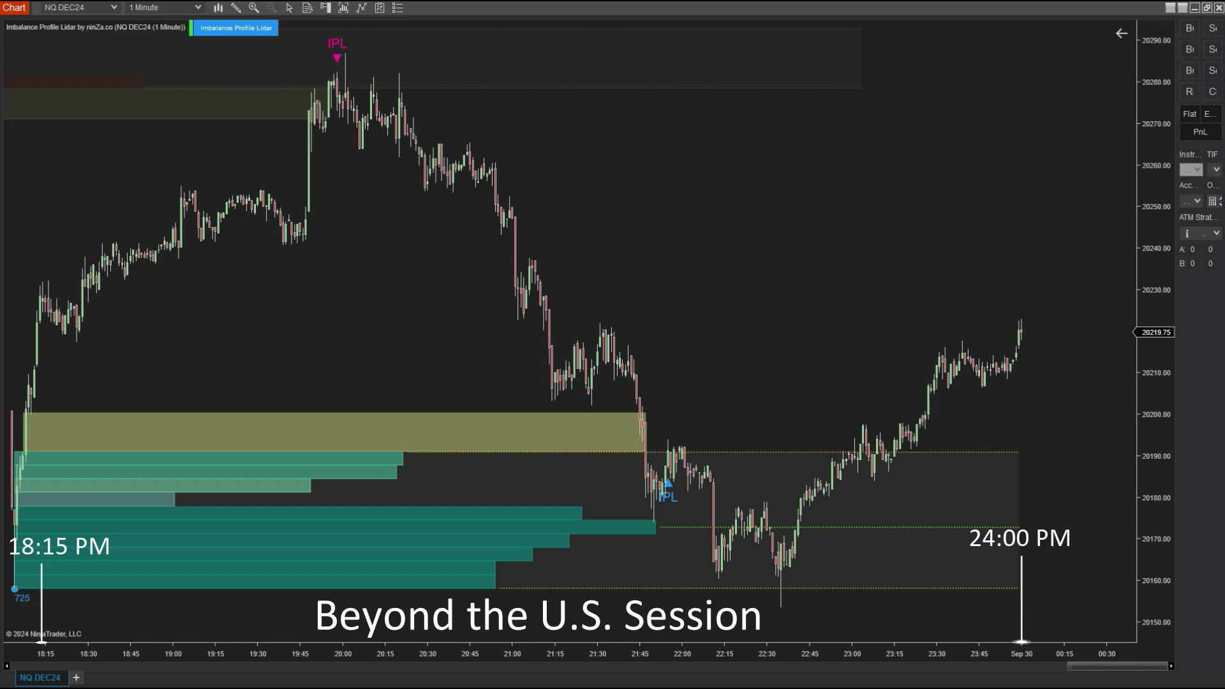
Set the Block Filter: Min Volume to 100 for the evening-session chart and apply it.
right_click(857, 199)
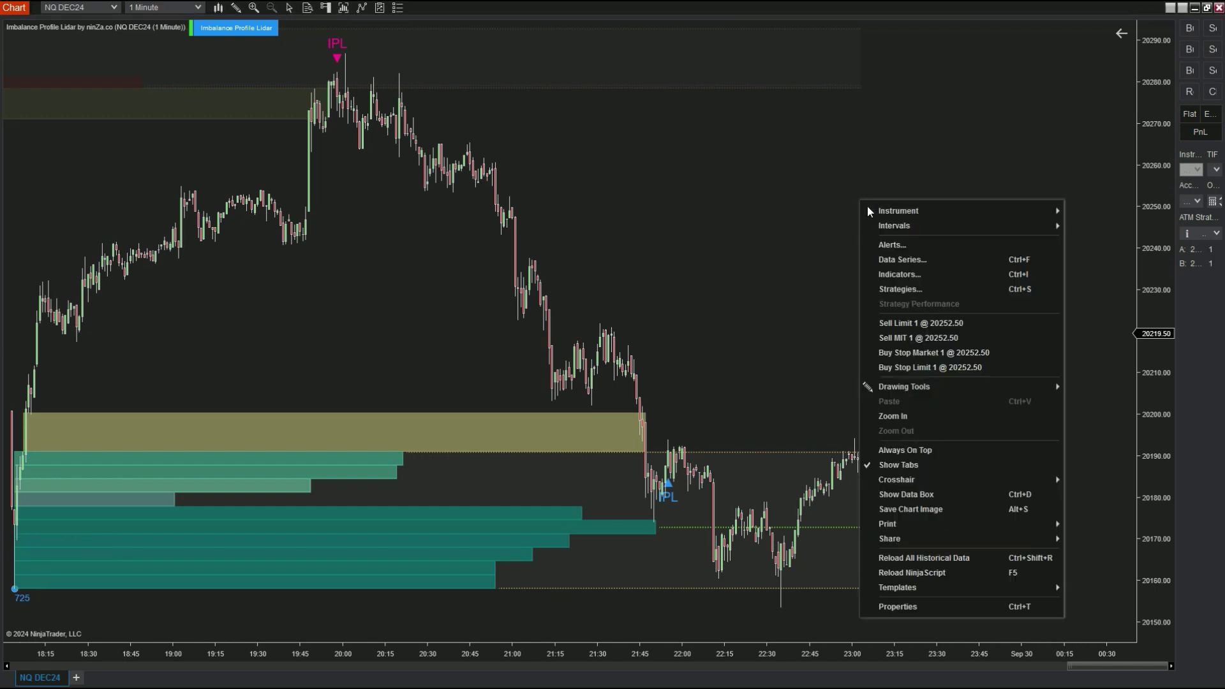
click(939, 274)
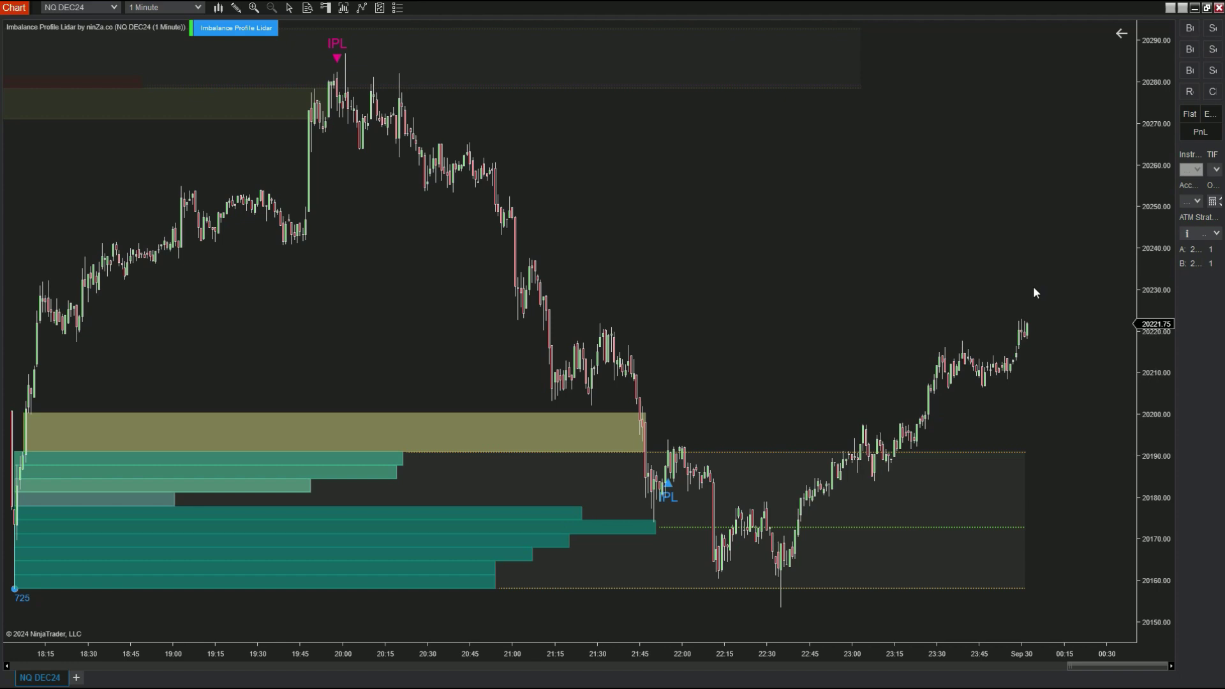
key(ctrl+i)
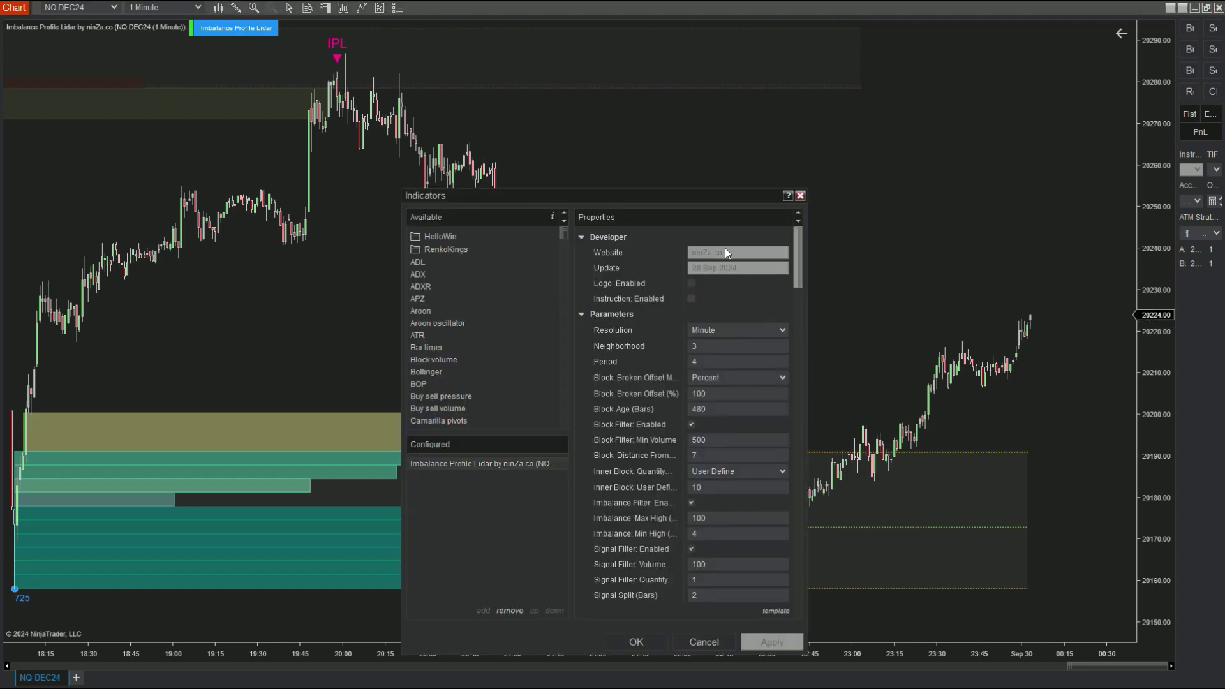
drag(702, 199, 504, 106)
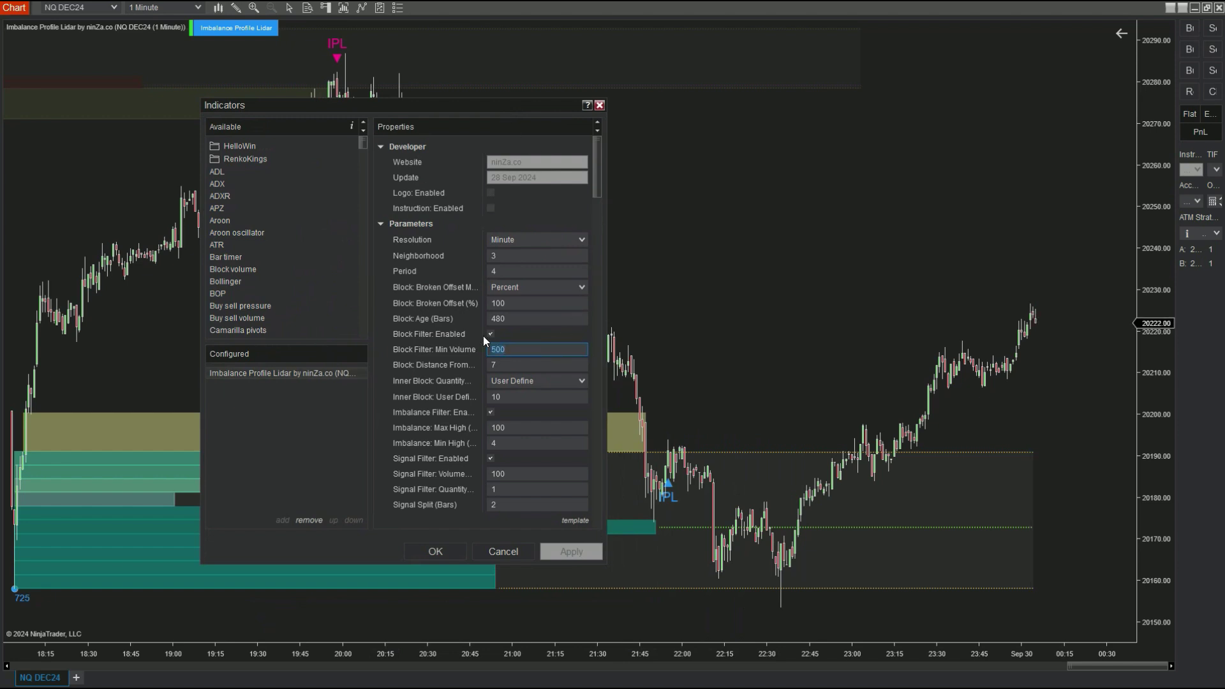
text(100)
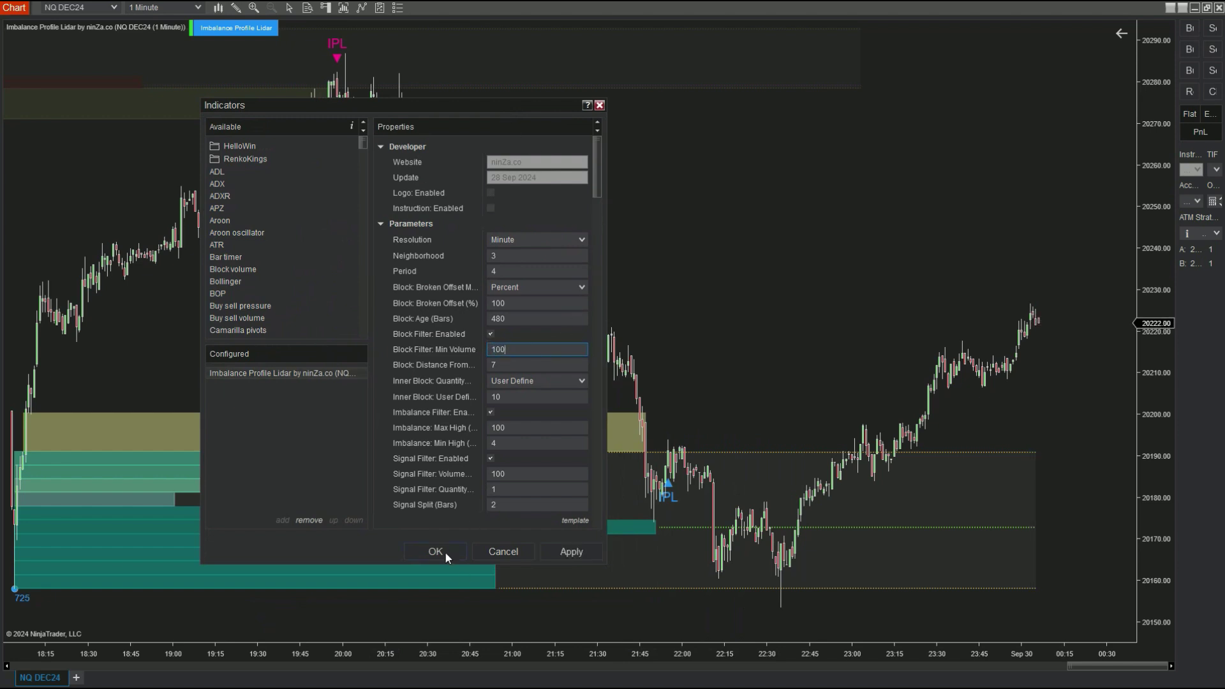
click(445, 551)
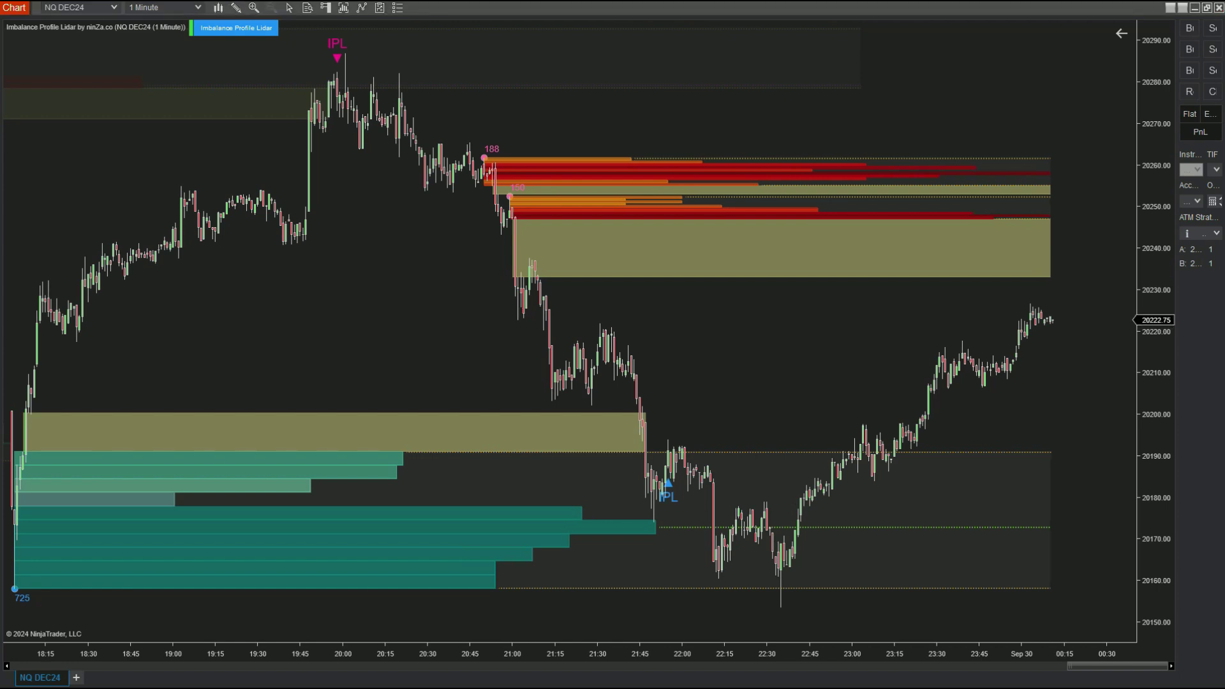
Buy one NQ DEC24 contract at market on the bullish IPL signal near 01:00.
scroll(995, 585, down, 10)
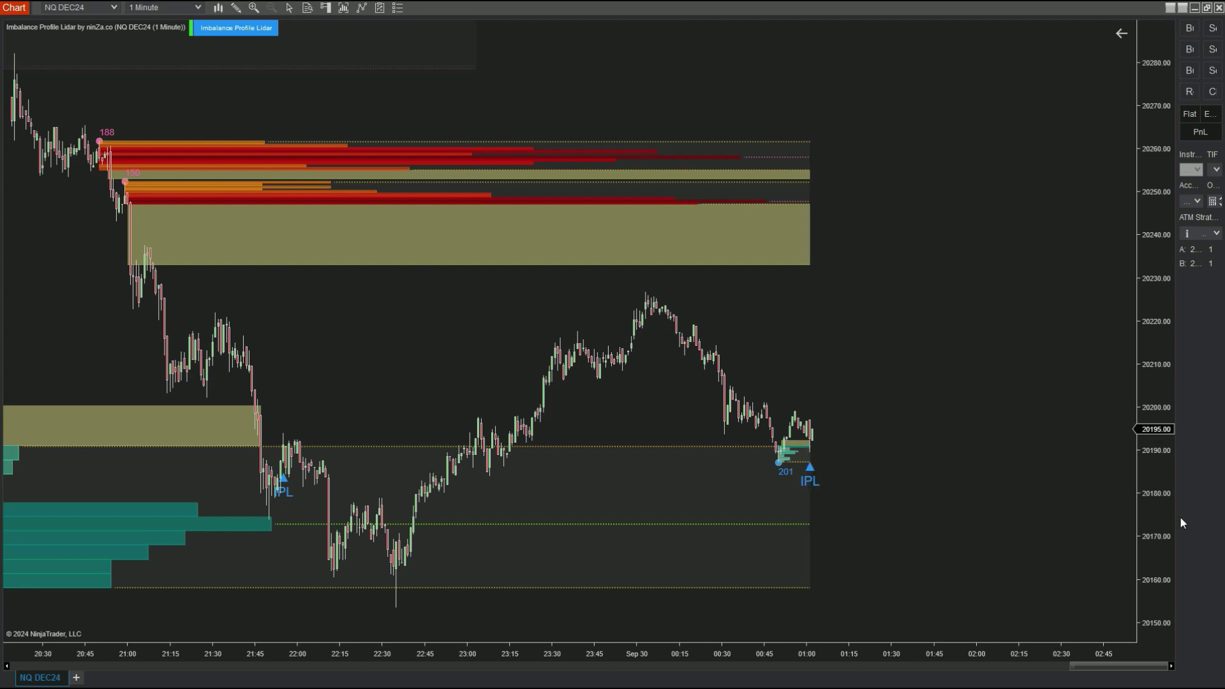
click(1188, 30)
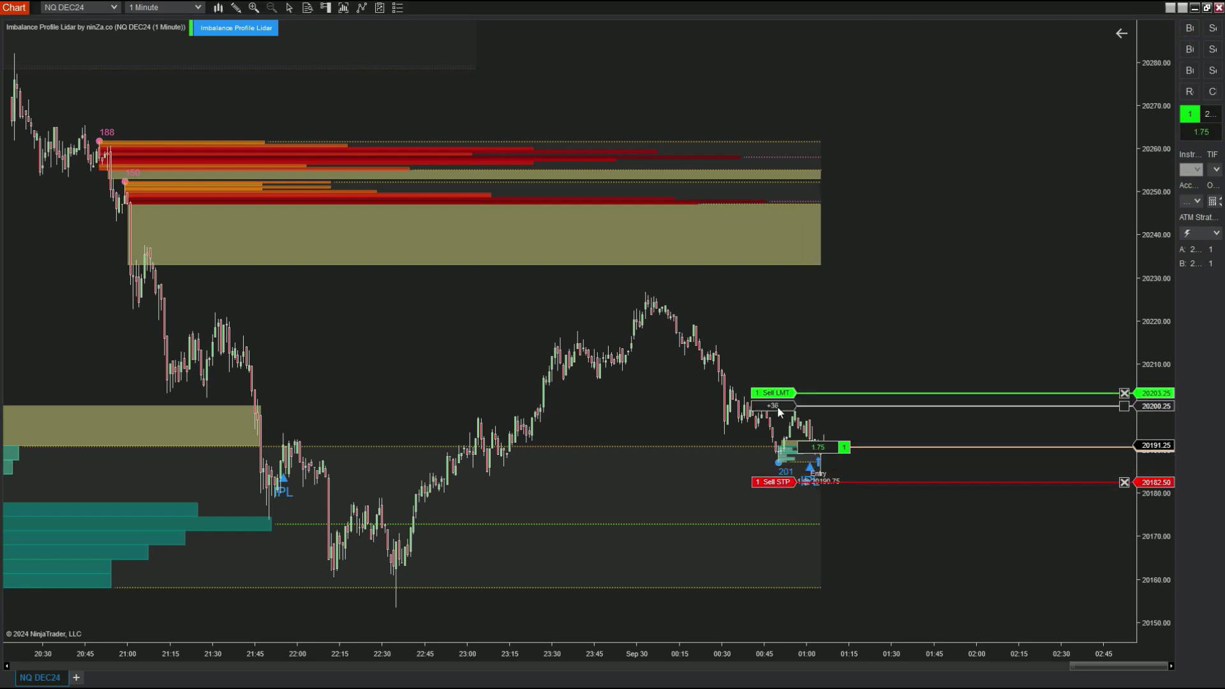
Short one NQ DEC24 contract at market on the bearish IPL signal near 01:30, with the stop at 20207.00 and target at 20184.75.
scroll(966, 314, down, 3)
drag(931, 653, 847, 619)
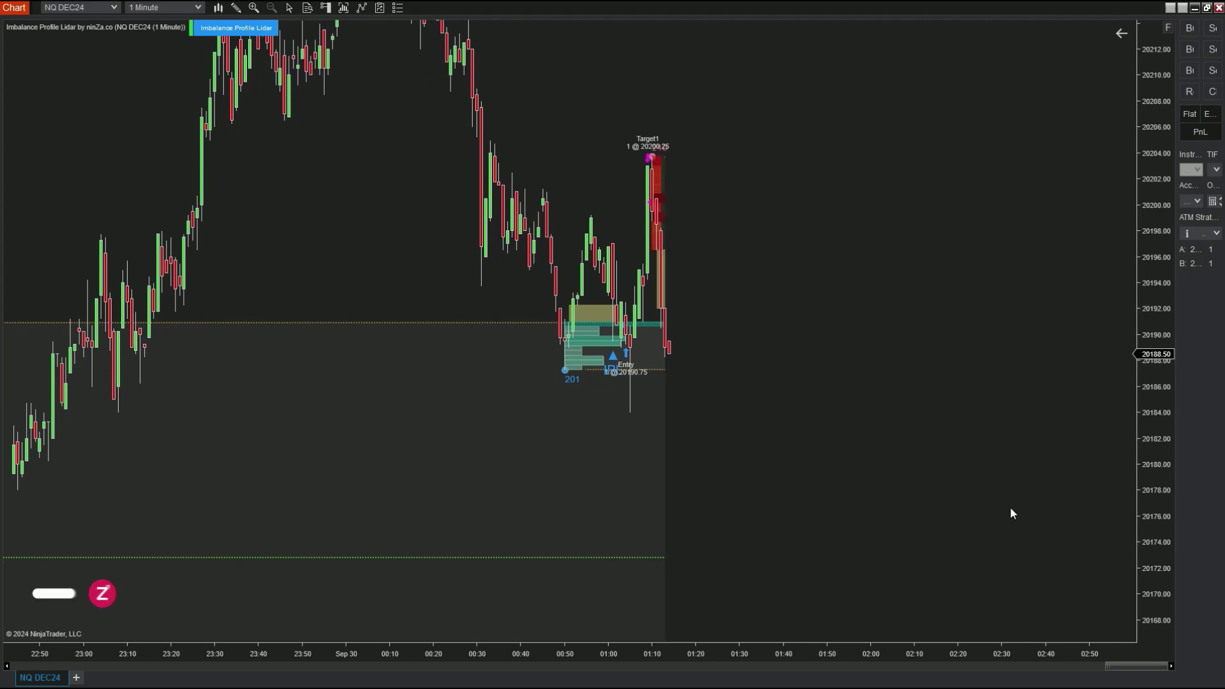
scroll(990, 465, up, 3)
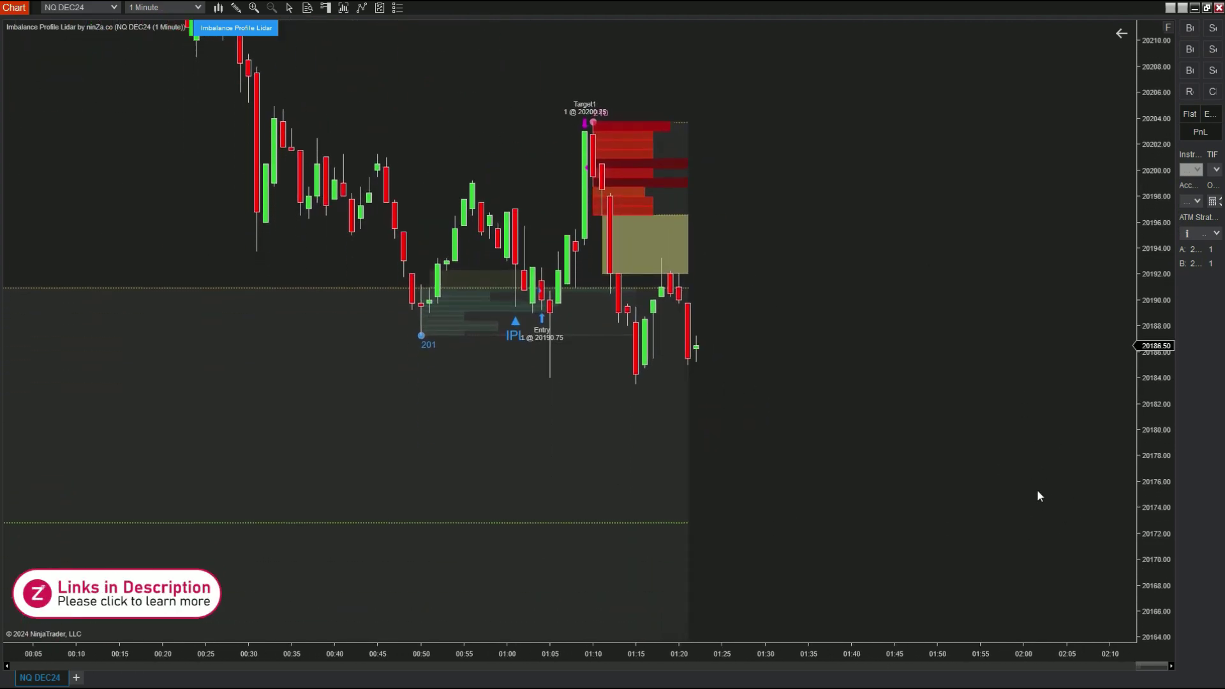
drag(976, 652, 940, 652)
drag(1055, 553, 972, 556)
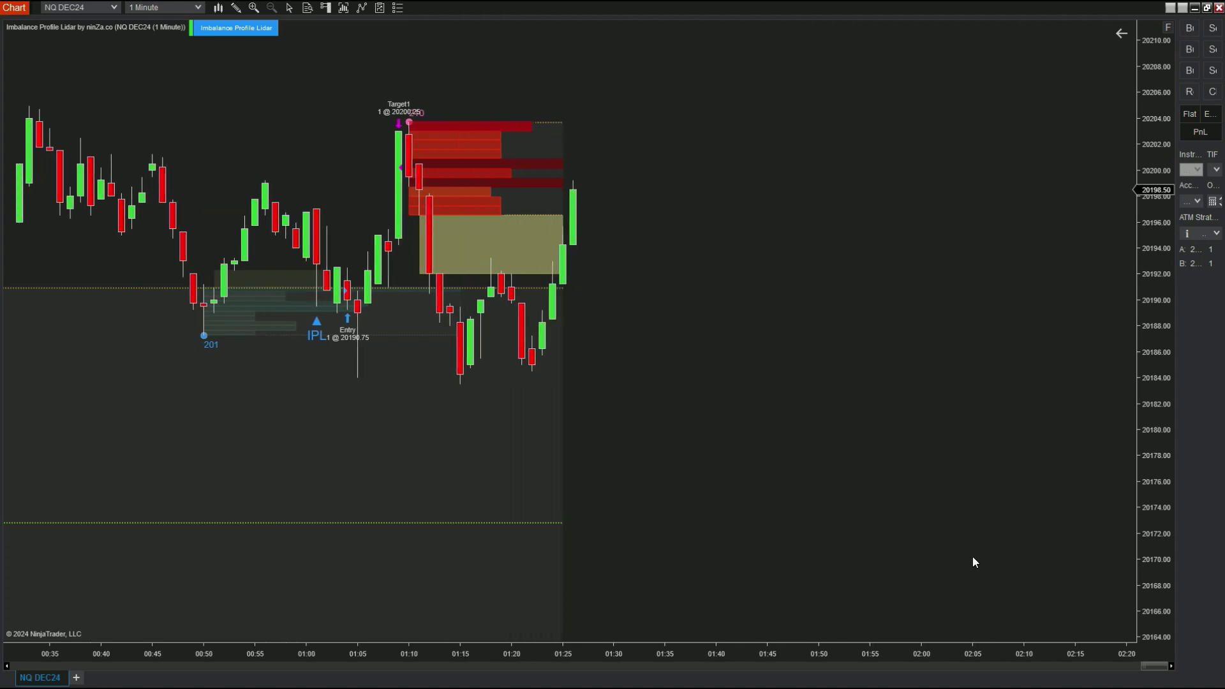
drag(1093, 472, 564, 223)
click(1213, 28)
drag(775, 109, 775, 95)
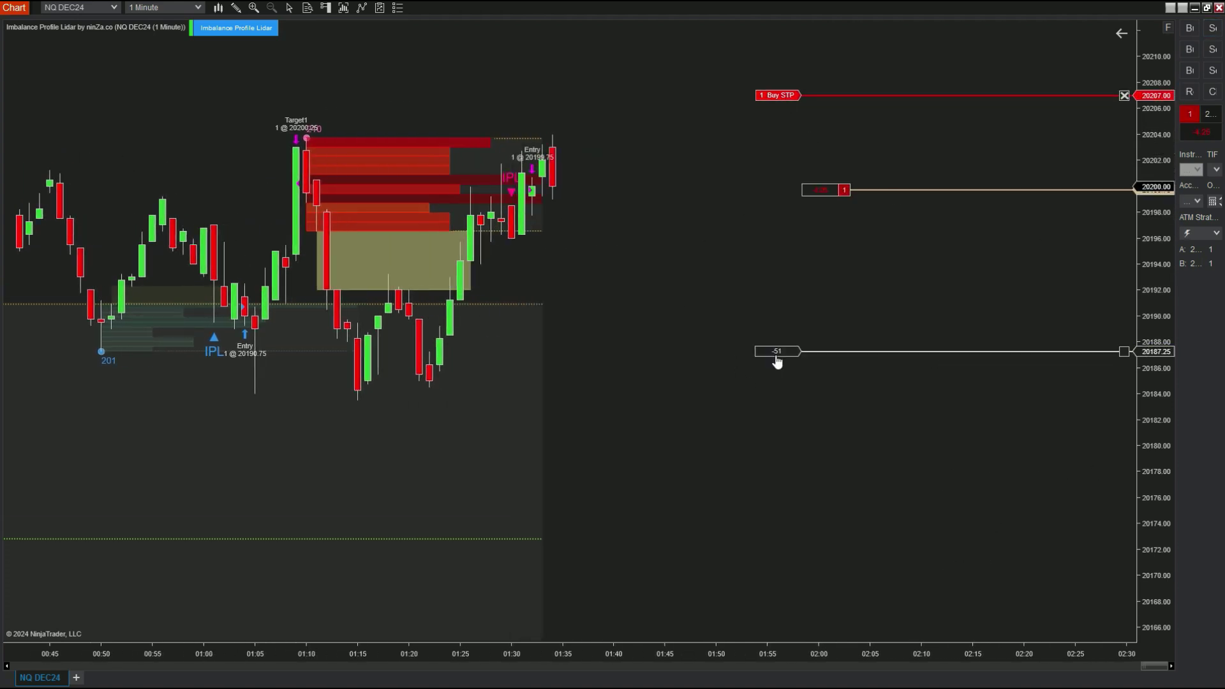
drag(774, 355, 775, 383)
Short one NQ DEC24 contract on the bearish IPL signal near 02:05, with the stop at 20194.50 and target at 20162.50.
drag(763, 534, 890, 571)
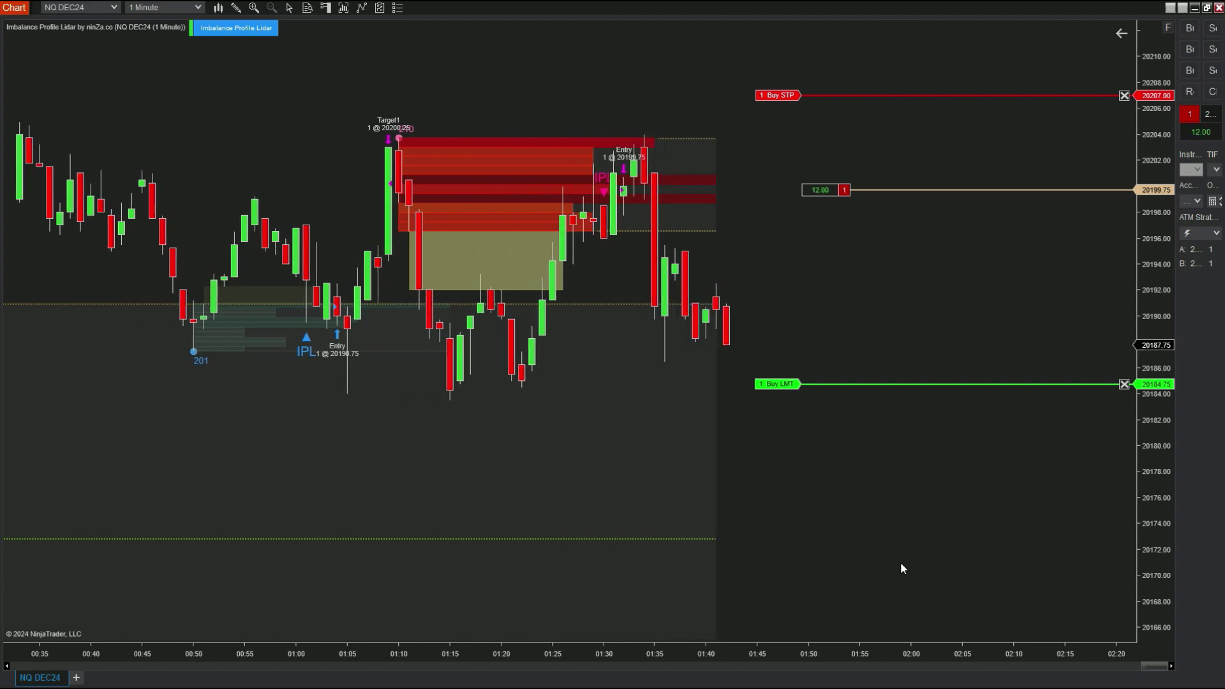
drag(925, 567, 867, 566)
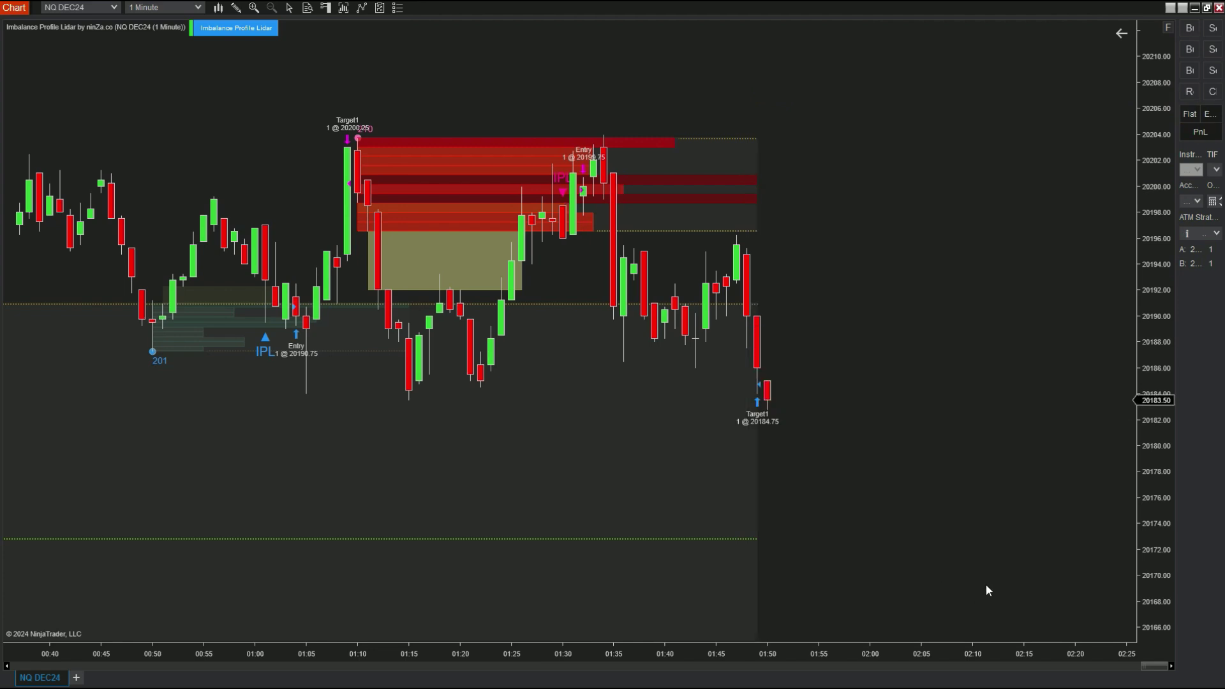
drag(1037, 609, 918, 596)
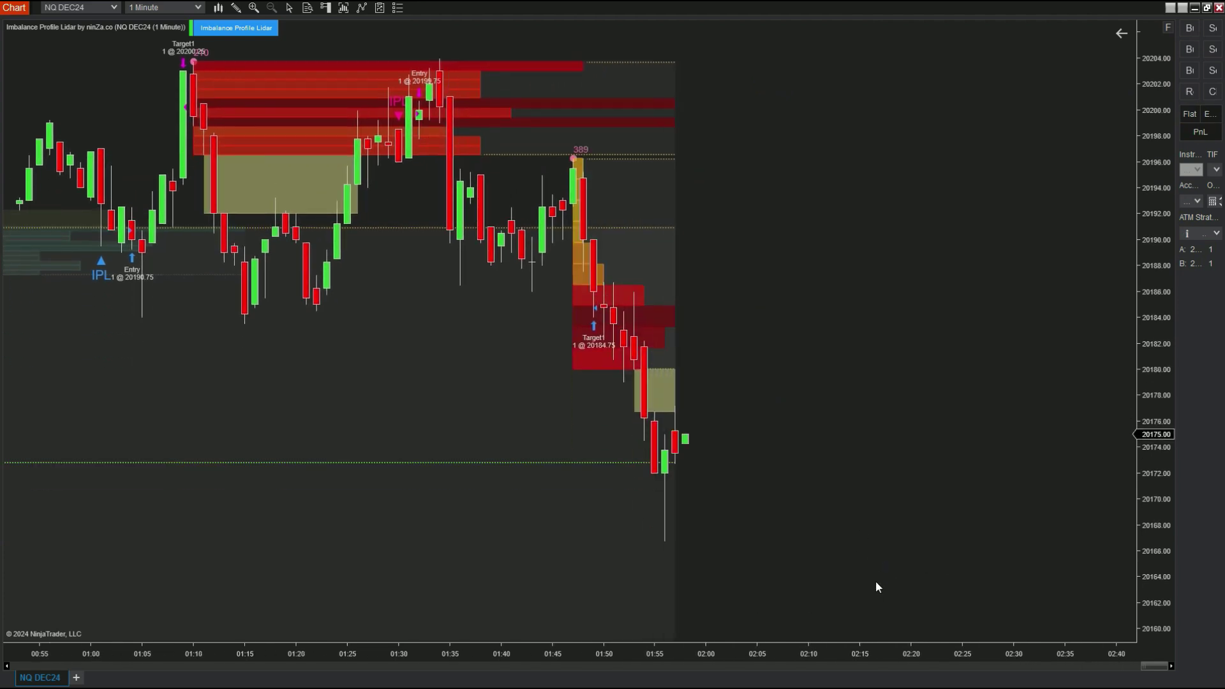
drag(900, 575, 1005, 572)
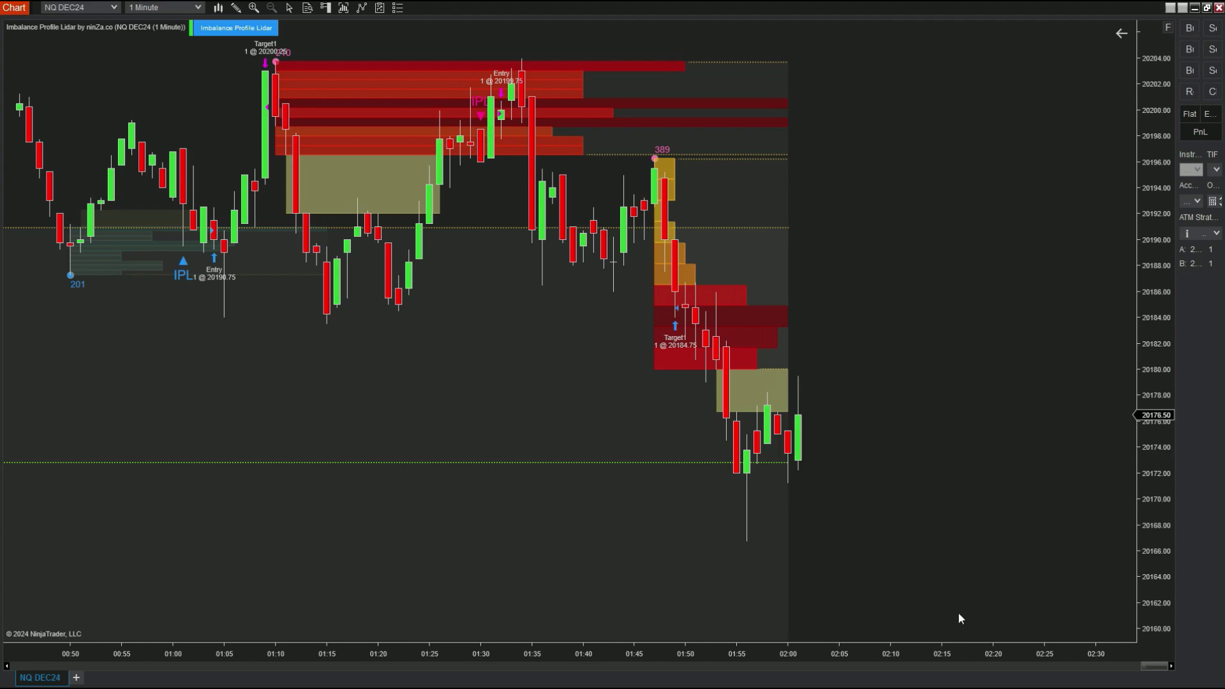
drag(977, 617, 926, 609)
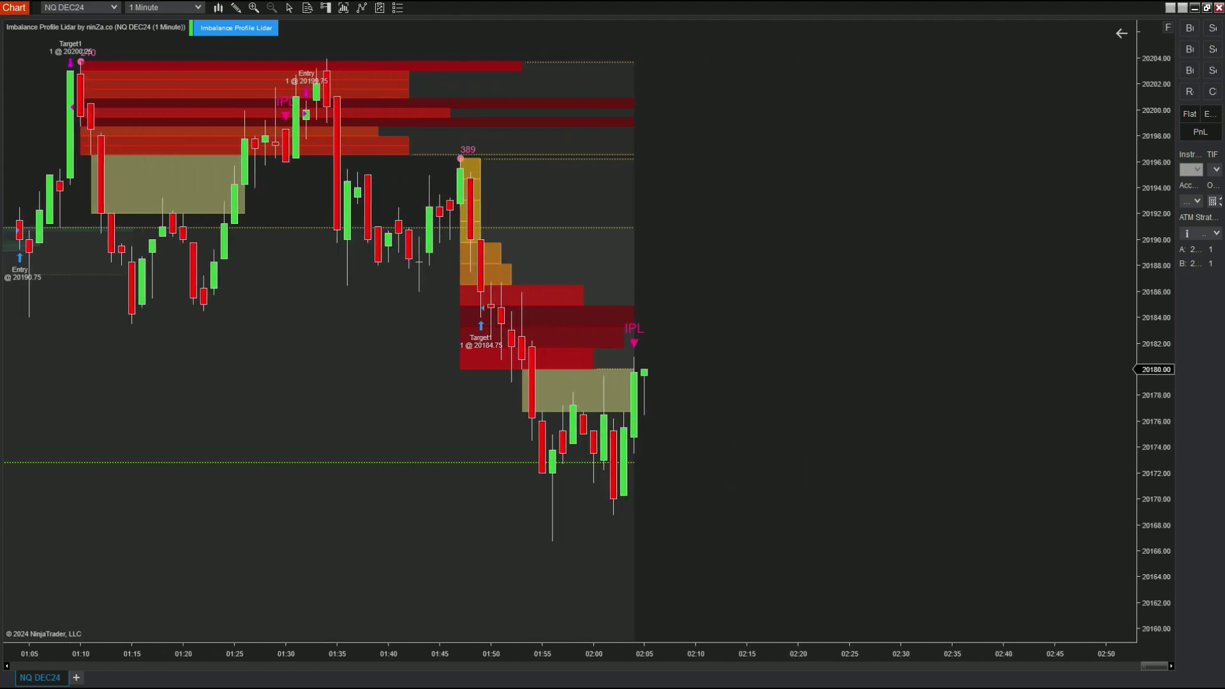
drag(778, 490, 780, 596)
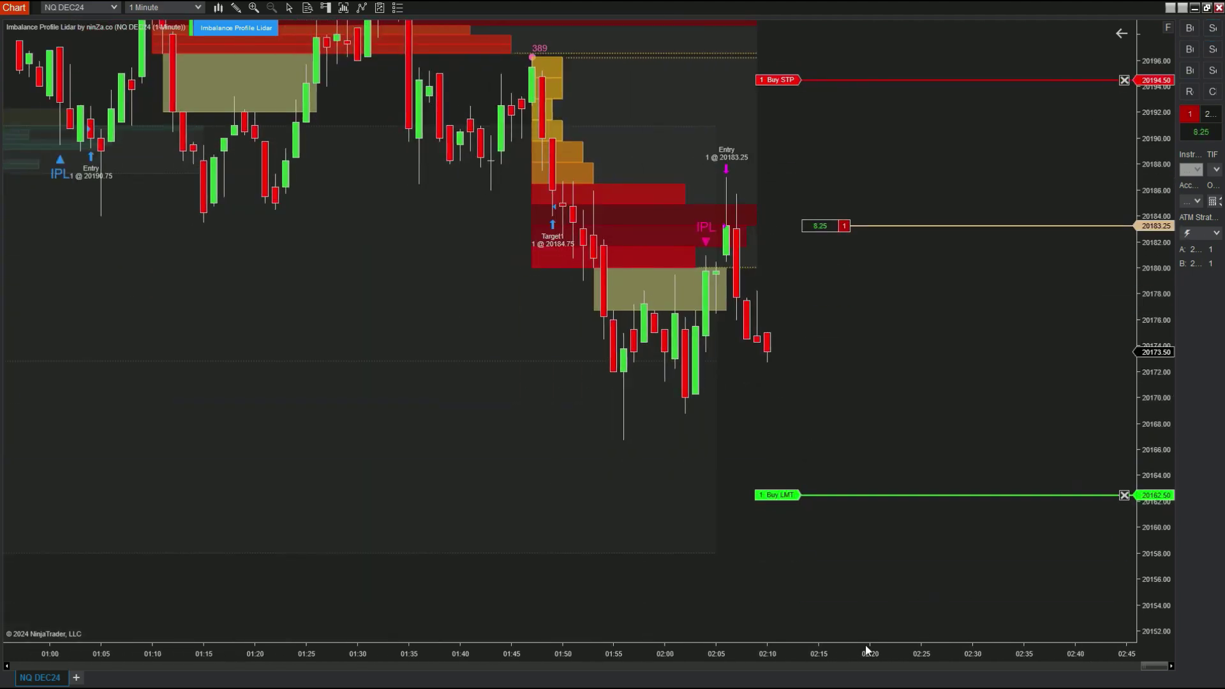